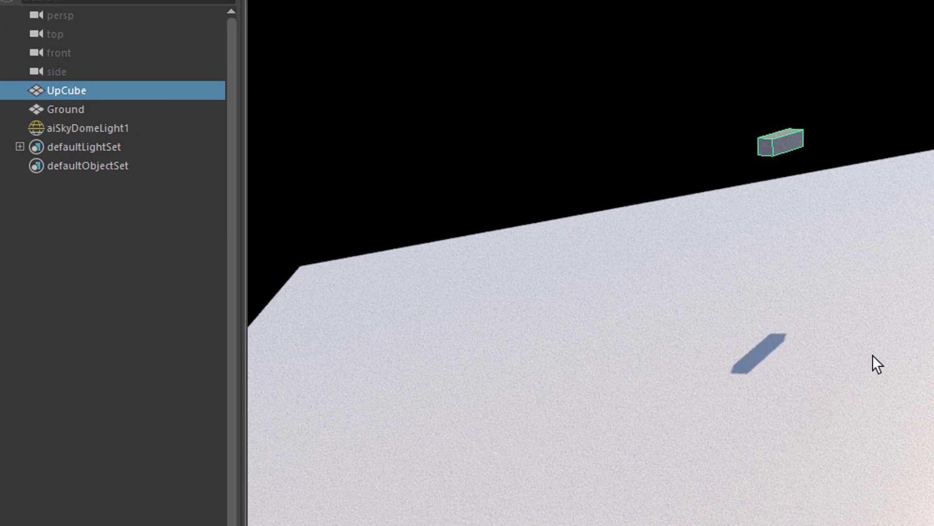
Select the Ground plane from the Outliner.
{"action": "left_click", "coordinate": [873, 355]}
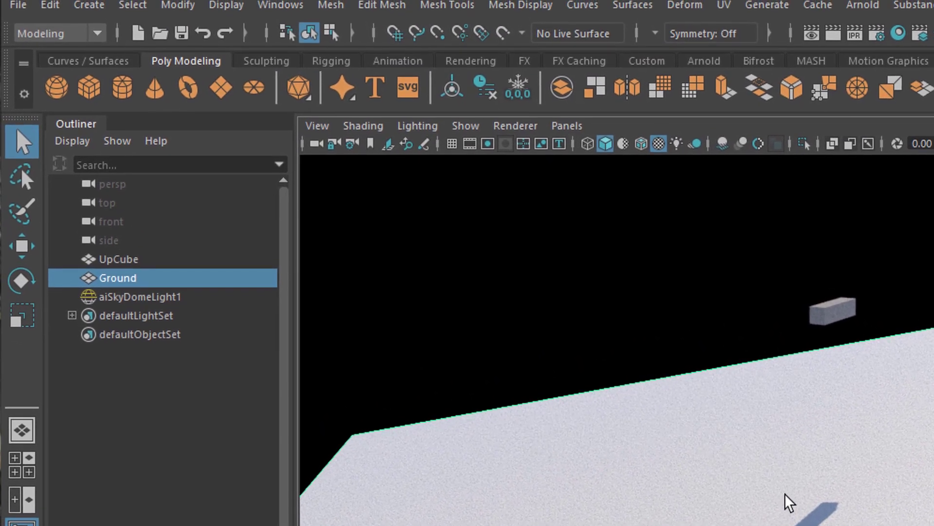
Switch the menu set to FX and look through the nParticles menu.
{"action": "left_click", "coordinate": [96, 39]}
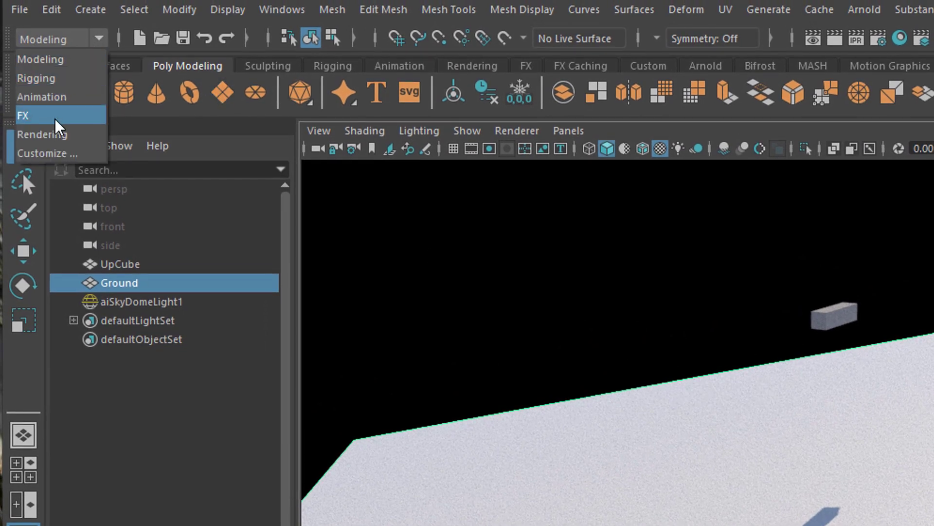
{"action": "left_click", "coordinate": [25, 116]}
{"action": "left_click", "coordinate": [343, 10]}
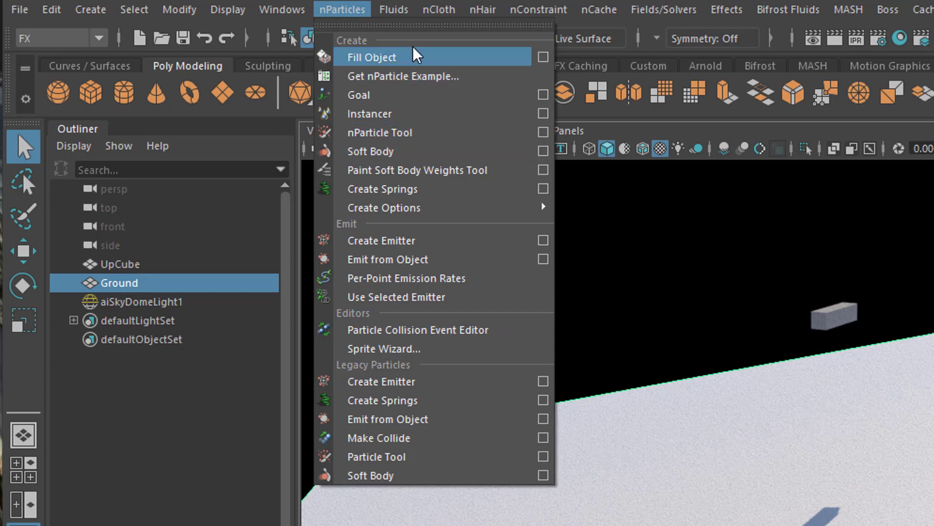
{"action": "mouse_move", "coordinate": [440, 17]}
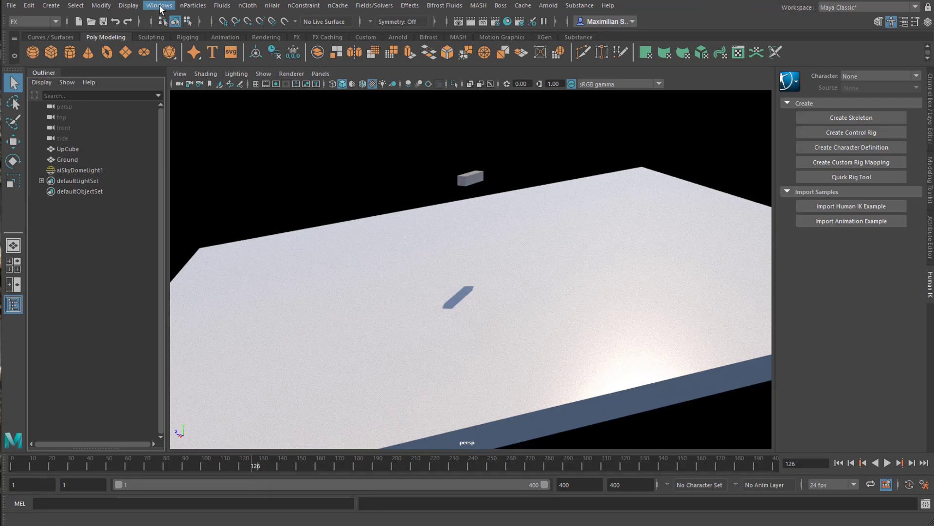
Open the Bifrost Graph Editor from the Windows menu.
{"action": "left_click", "coordinate": [159, 5]}
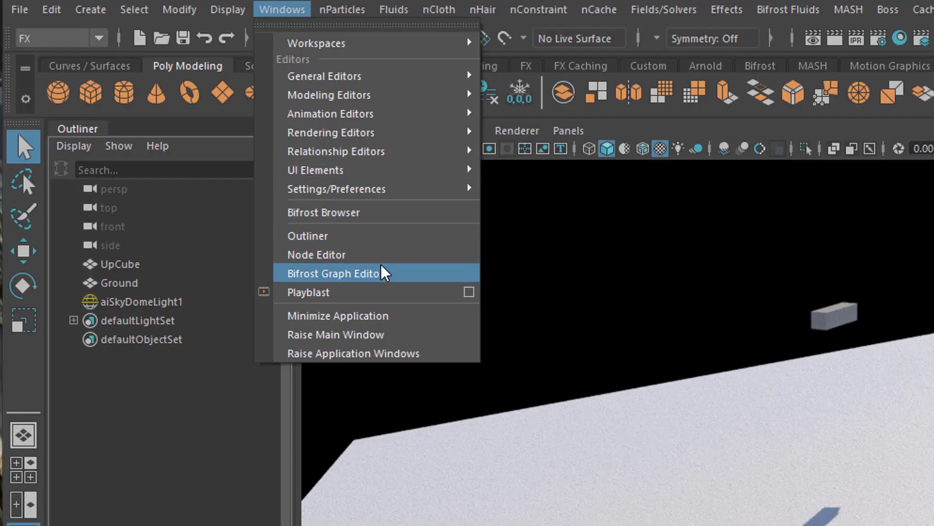
{"action": "left_click", "coordinate": [396, 273]}
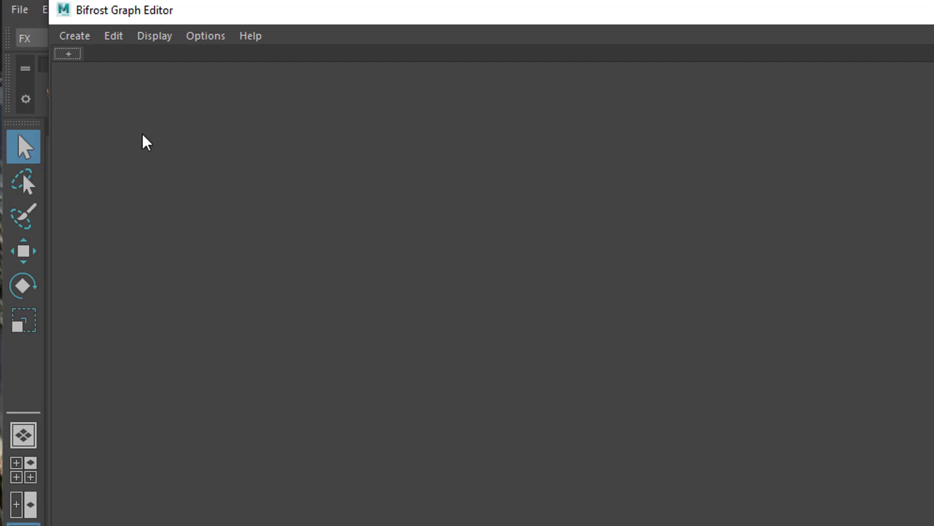
{"action": "left_click", "coordinate": [70, 55]}
Create a new Bifrost graph and delete its empty input node.
{"action": "left_click", "coordinate": [137, 73]}
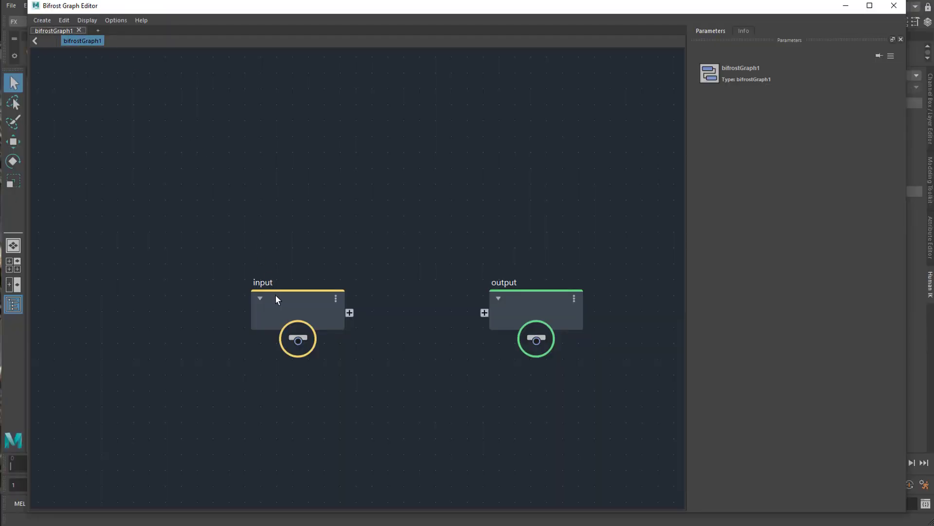
{"action": "left_click_drag", "start_coordinate": [276, 298], "coordinate": [145, 248]}
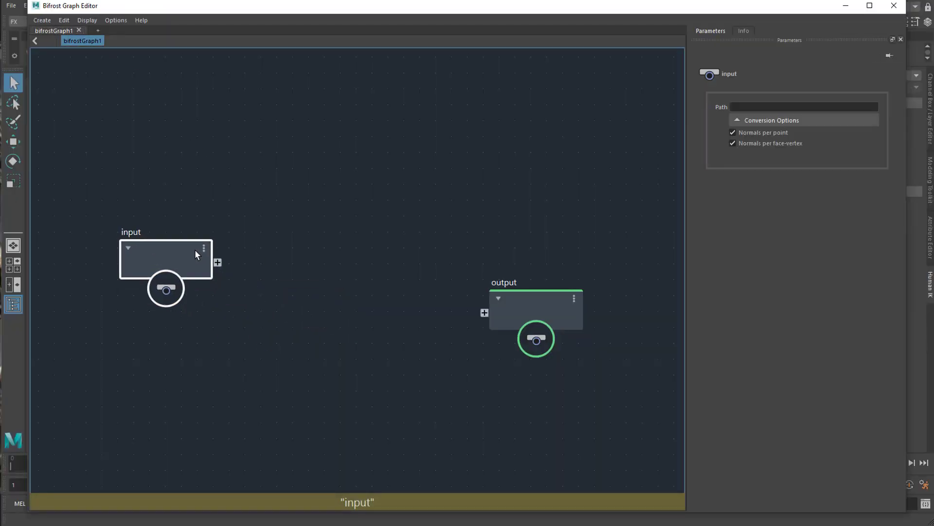
{"action": "left_click_drag", "start_coordinate": [516, 296], "coordinate": [557, 282]}
{"action": "left_click", "coordinate": [171, 242]}
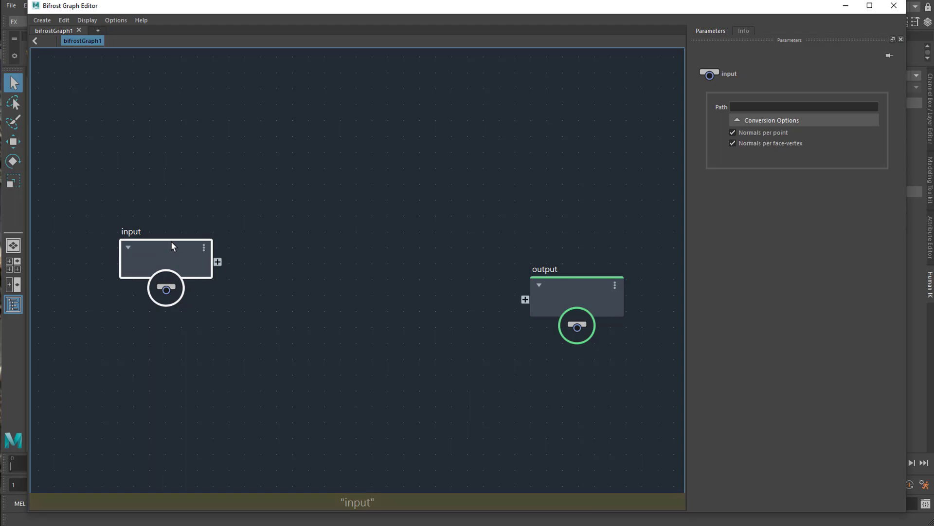
{"action": "key", "text": "Delete"}
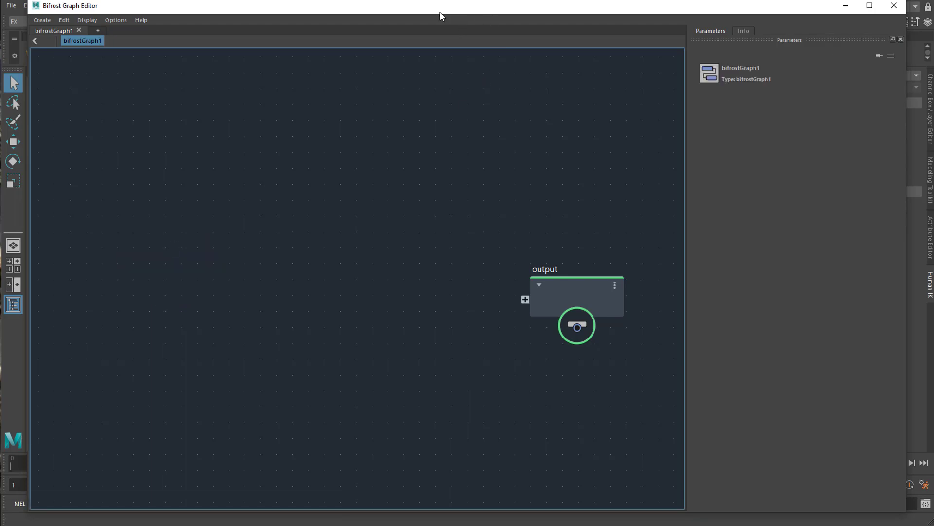
Bring UpCube and Ground from the Outliner into the graph and arrange the nodes.
{"action": "left_click_drag", "start_coordinate": [441, 16], "coordinate": [640, 22]}
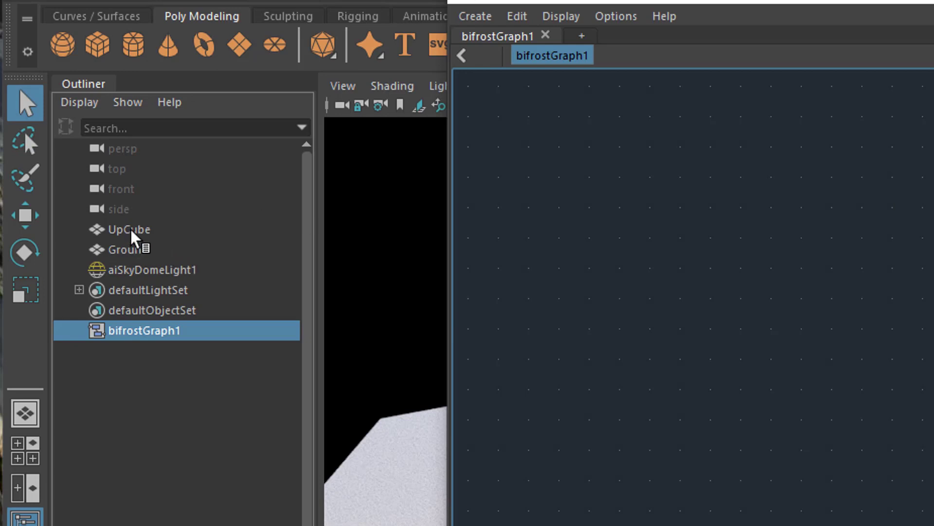
{"action": "middle_click_drag", "start_coordinate": [132, 239], "coordinate": [589, 229]}
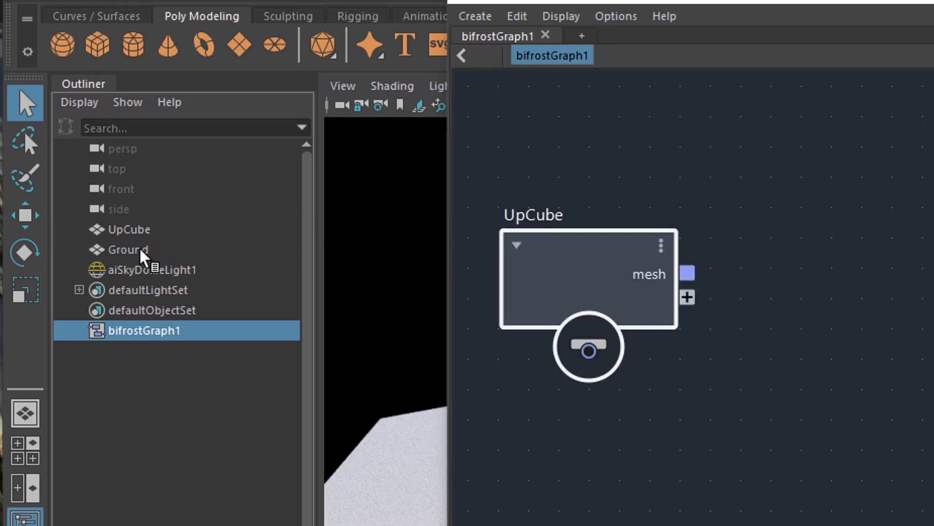
{"action": "middle_click_drag", "start_coordinate": [132, 249], "coordinate": [608, 497]}
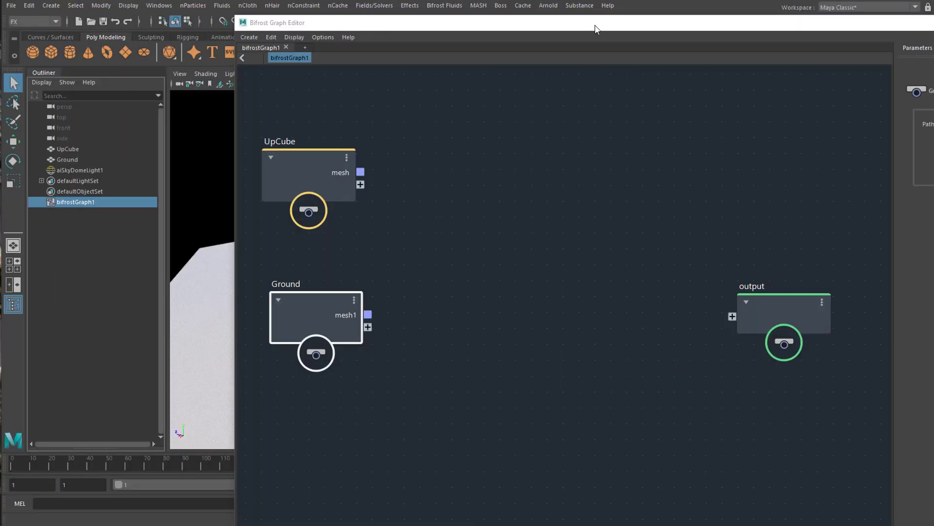
{"action": "left_click_drag", "start_coordinate": [597, 29], "coordinate": [379, 15]}
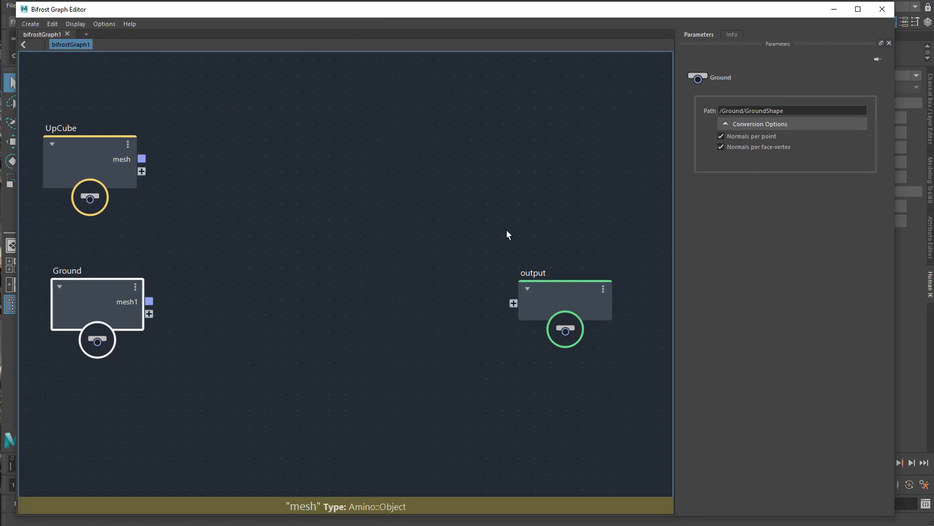
{"action": "left_click_drag", "start_coordinate": [568, 286], "coordinate": [742, 267]}
{"action": "left_click_drag", "start_coordinate": [601, 282], "coordinate": [659, 268]}
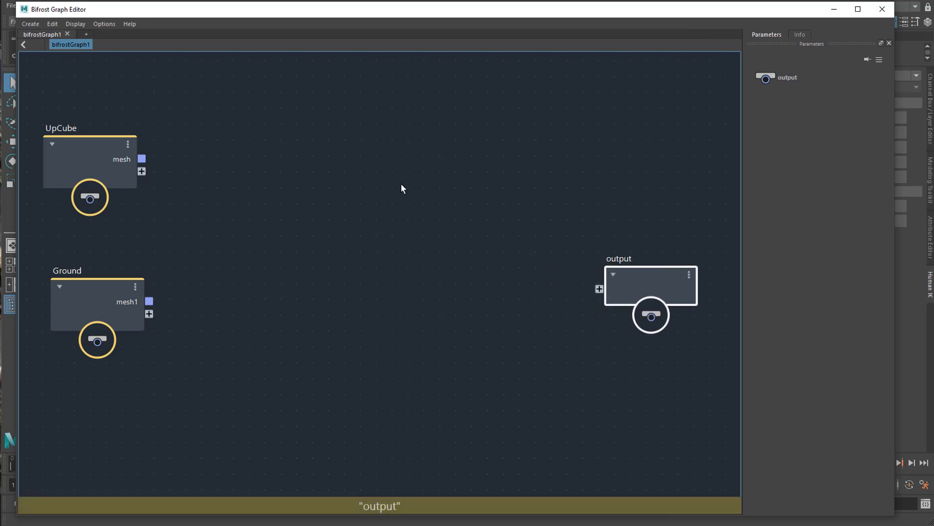
{"action": "left_click_drag", "start_coordinate": [101, 144], "coordinate": [104, 139]}
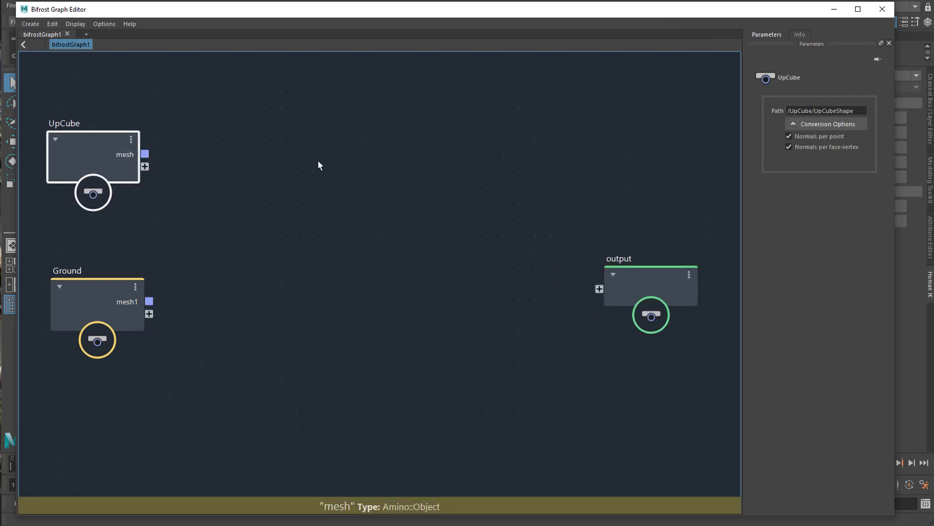
Add a source_particles node by searching 'part' in the node search.
{"action": "left_click", "coordinate": [369, 190]}
{"action": "key", "text": "Tab"}
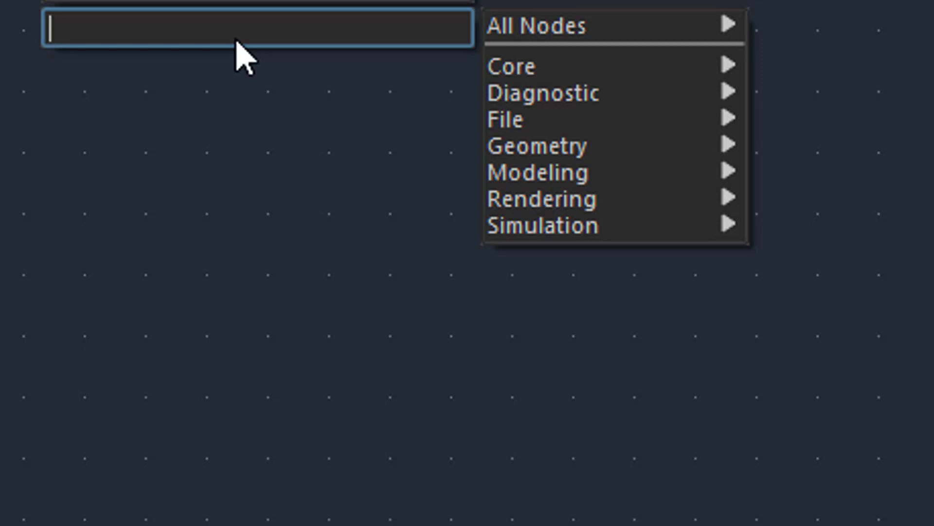
{"action": "type", "text": "part"}
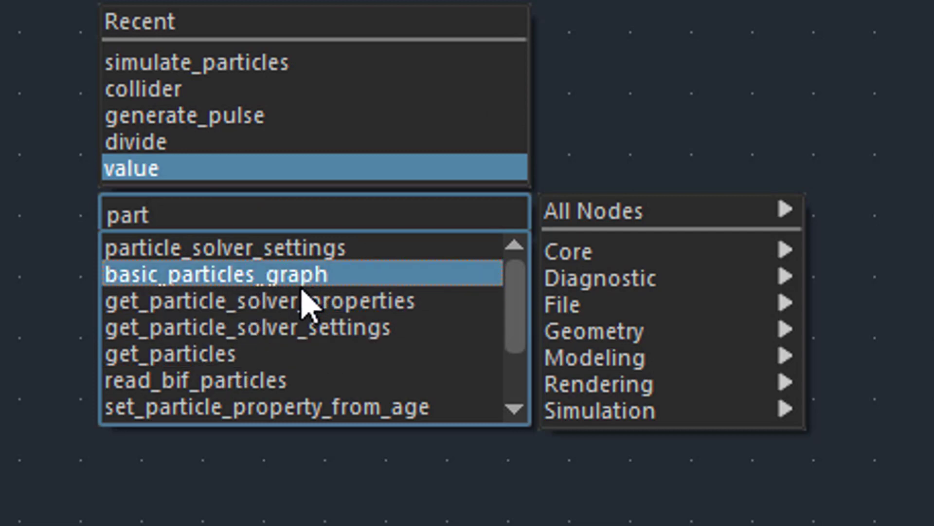
{"action": "scroll", "coordinate": [516, 375], "scroll_direction": "down", "scroll_amount": 1}
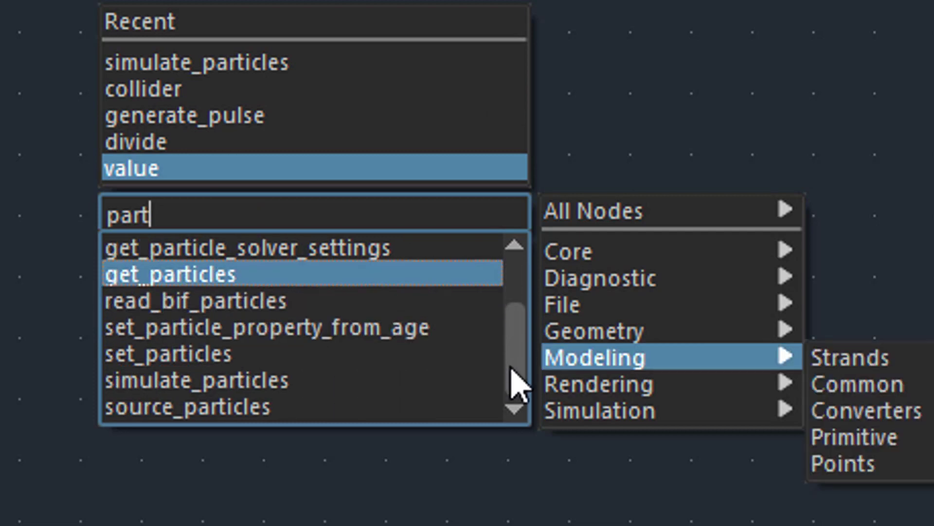
{"action": "left_click", "coordinate": [255, 410]}
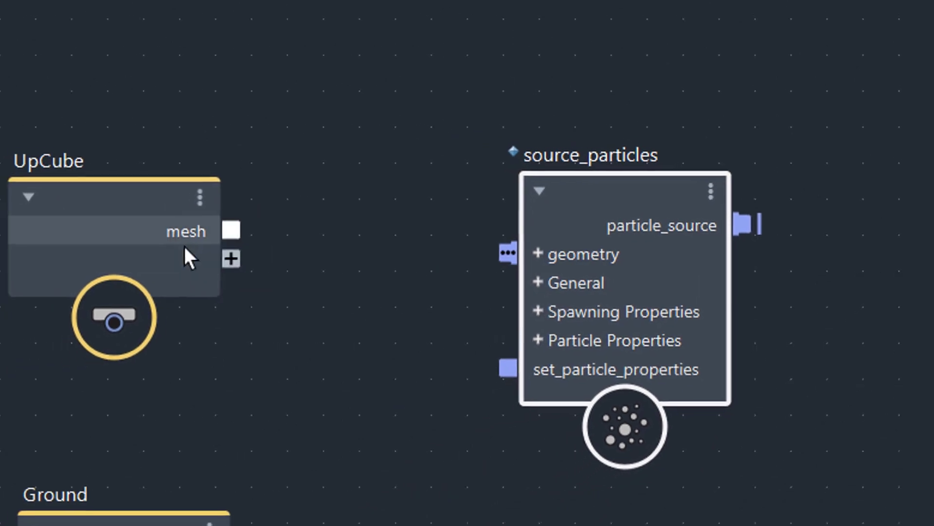
Wire UpCube's mesh into source_particles geometry and particle_source to the output node.
{"action": "left_click_drag", "start_coordinate": [280, 232], "coordinate": [537, 253]}
{"action": "left_click_drag", "start_coordinate": [644, 188], "coordinate": [571, 151]}
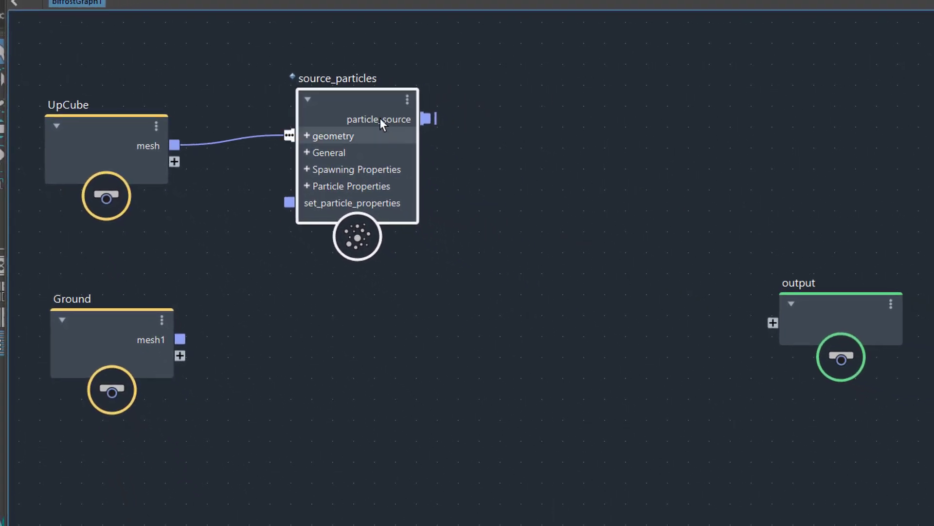
{"action": "left_click_drag", "start_coordinate": [368, 100], "coordinate": [371, 100]}
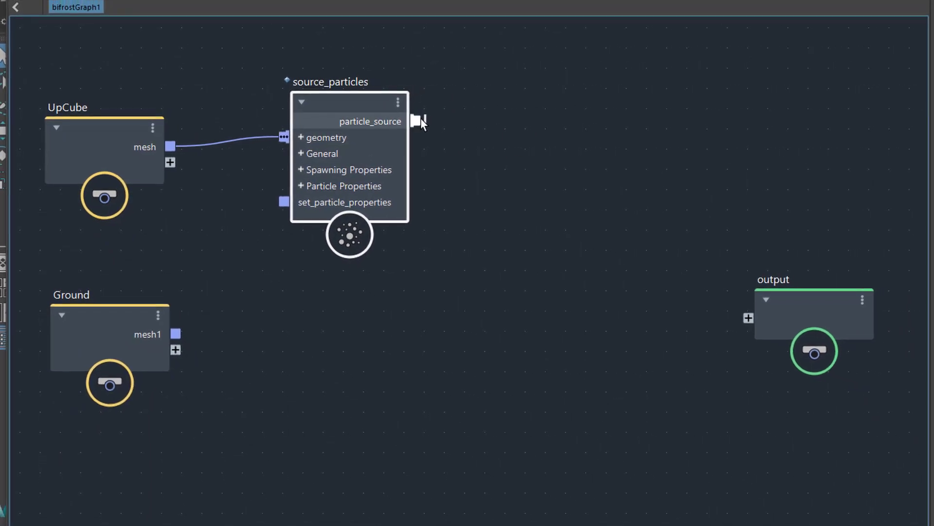
{"action": "left_click_drag", "start_coordinate": [428, 118], "coordinate": [729, 314]}
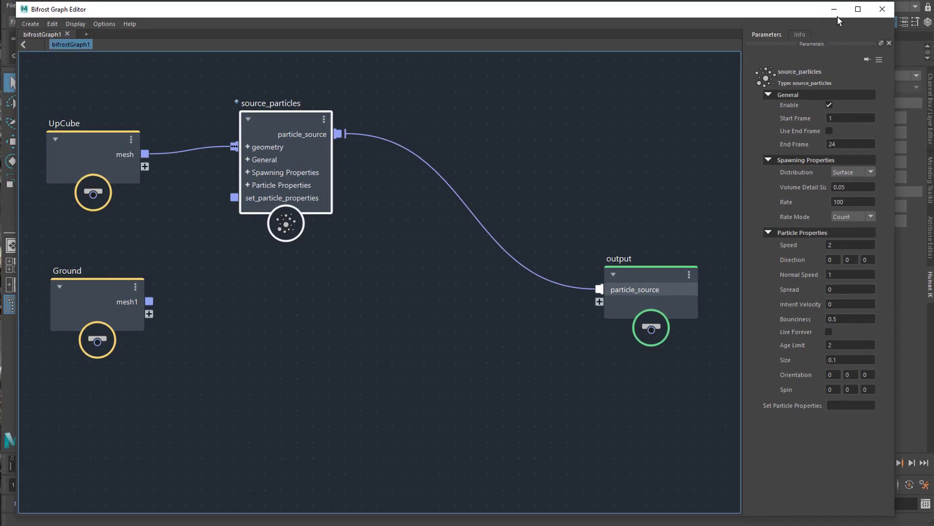
Play the particle simulation from the first frame, stopping at frame 43.
{"action": "left_click", "coordinate": [834, 9]}
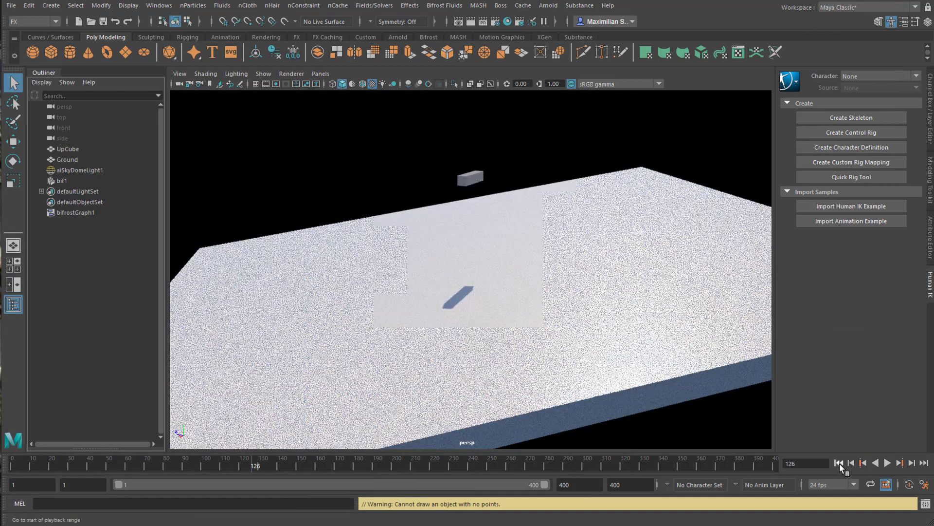
{"action": "left_click", "coordinate": [839, 463]}
{"action": "left_click", "coordinate": [887, 462]}
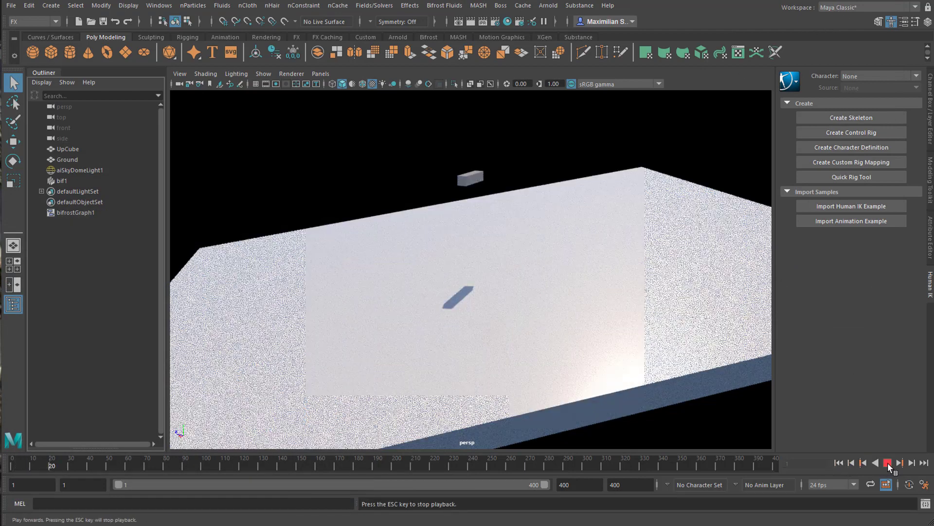
{"action": "left_click", "coordinate": [889, 462]}
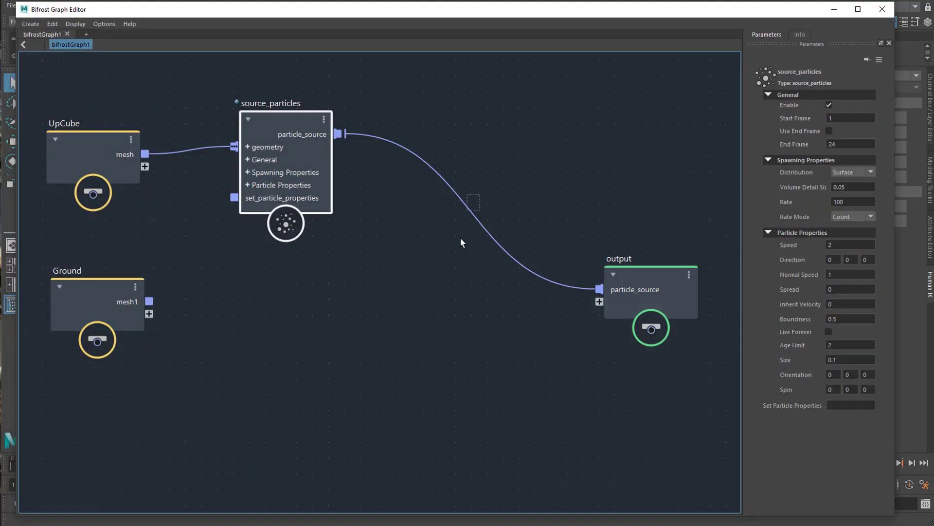
Remove the source_particles-to-output connection, reposition the node, and bring up the node search.
{"action": "left_click", "coordinate": [466, 277]}
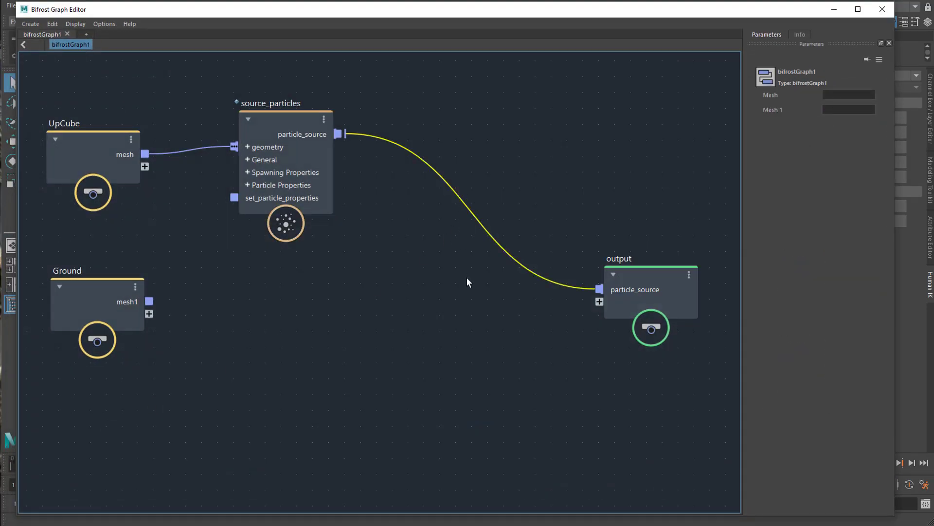
{"action": "key", "text": "Delete"}
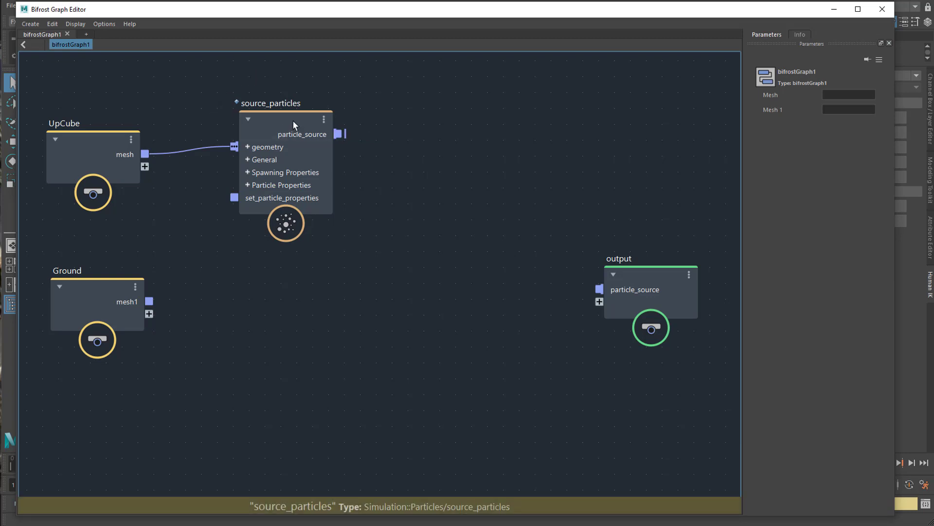
{"action": "left_click_drag", "start_coordinate": [293, 121], "coordinate": [277, 121]}
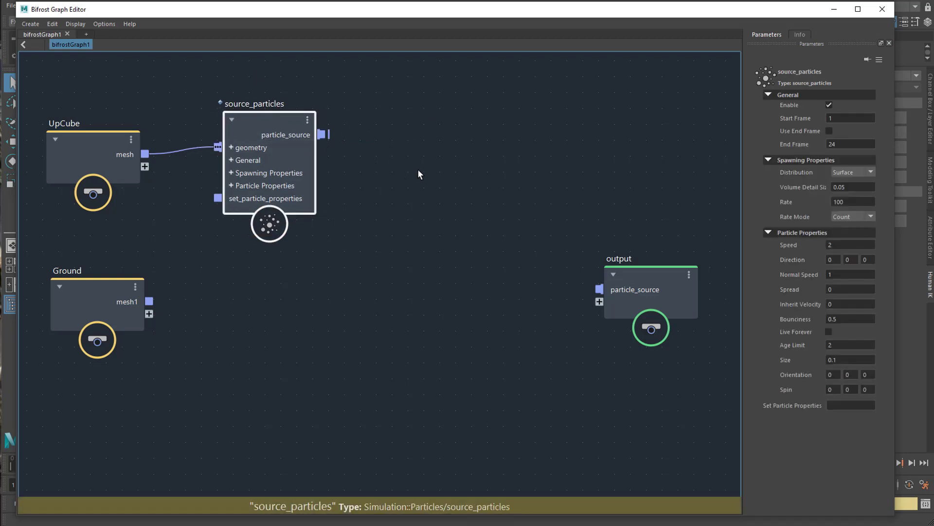
{"action": "left_click", "coordinate": [497, 196]}
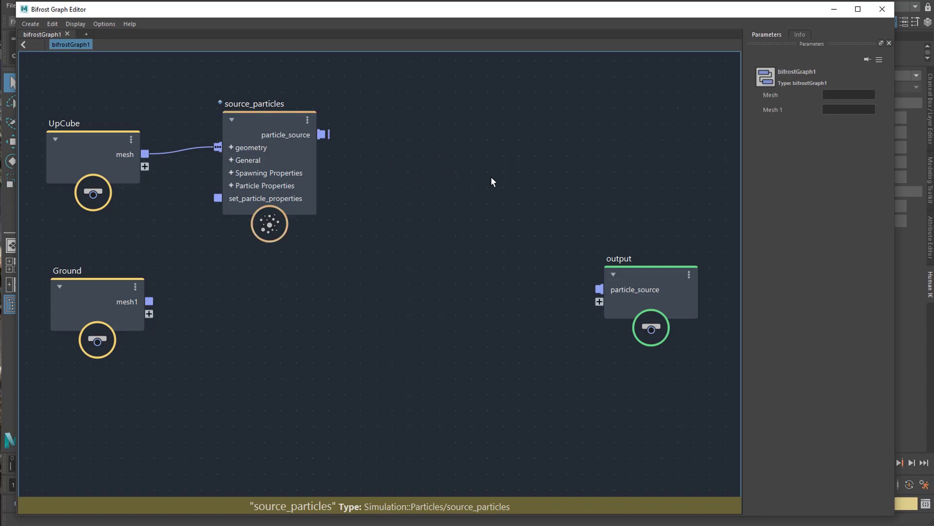
{"action": "key", "text": "Tab"}
{"action": "mouse_move", "coordinate": [492, 150]}
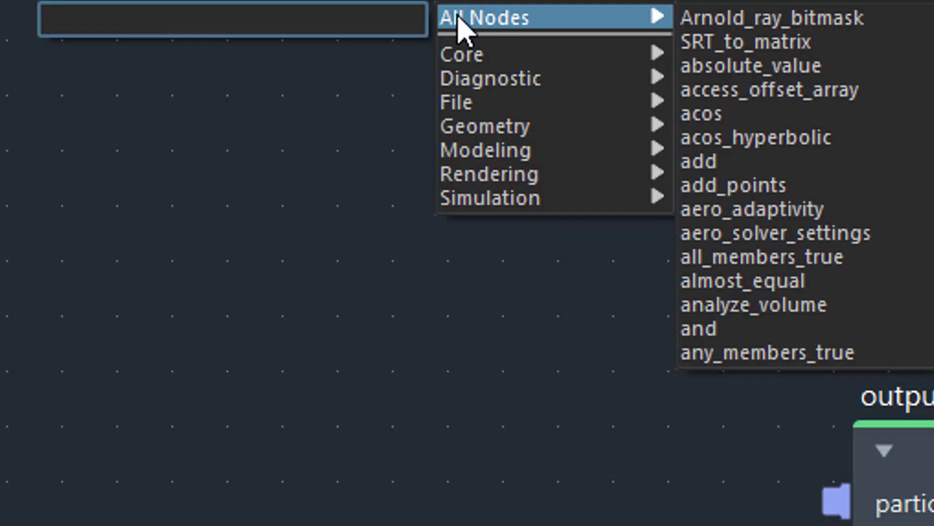
Create a simulate_particles node ('simu') and feed particle_source into its sources input.
{"action": "type", "text": "simulat"}
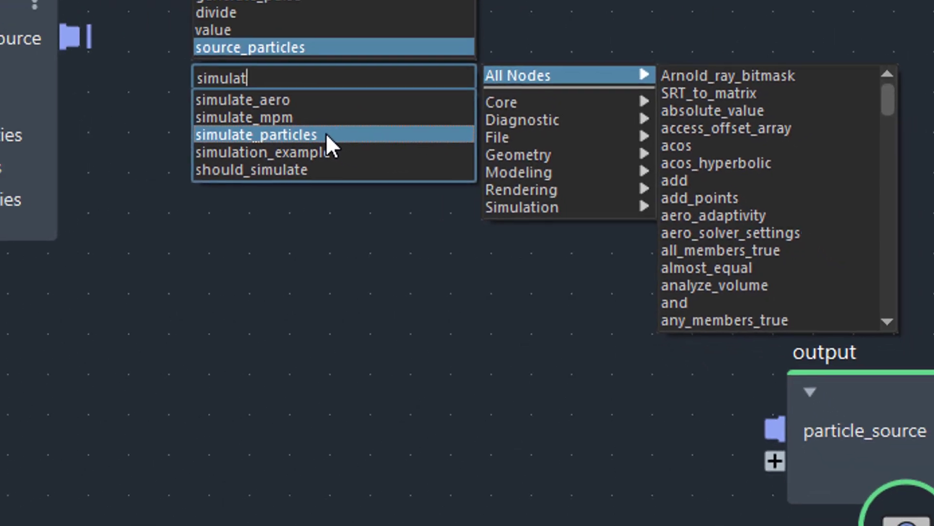
{"action": "key", "text": "Return"}
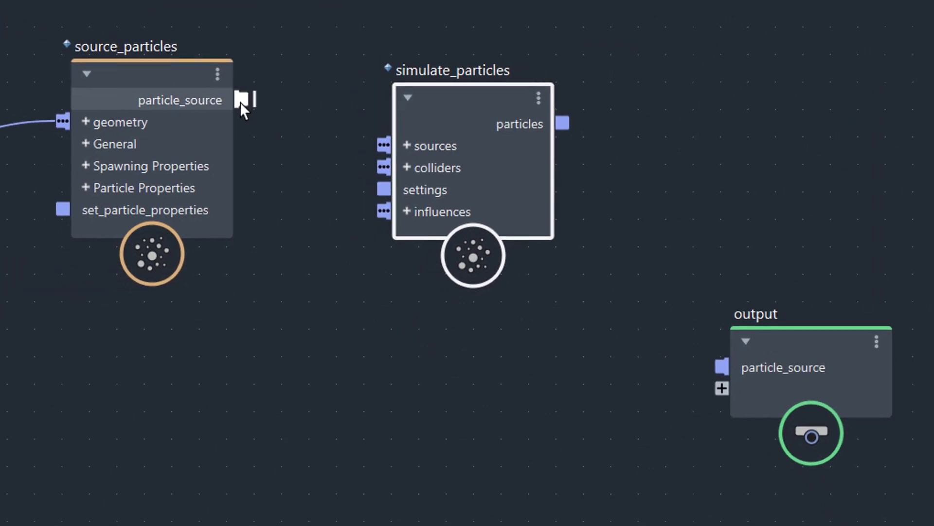
{"action": "left_click_drag", "start_coordinate": [259, 105], "coordinate": [397, 151]}
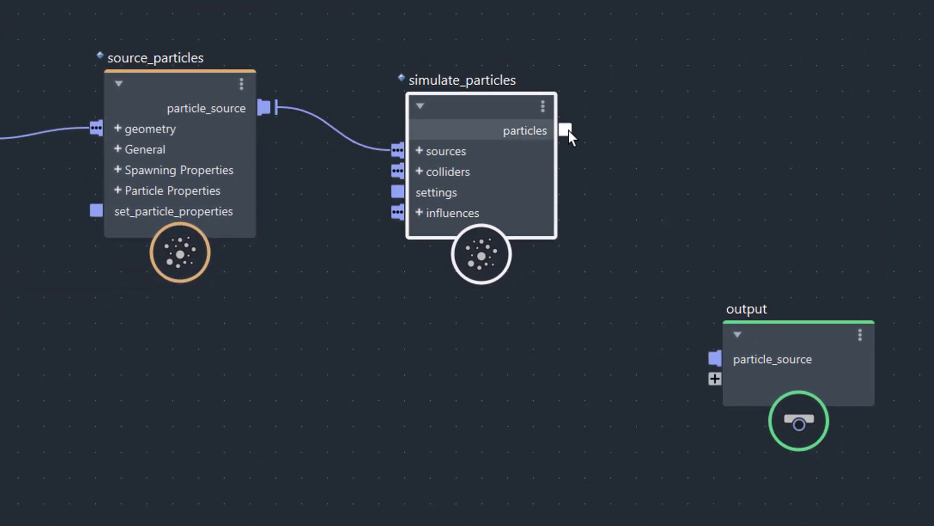
Connect simulate_particles' particles to a new particles input on the output node.
{"action": "left_click_drag", "start_coordinate": [566, 130], "coordinate": [714, 359]}
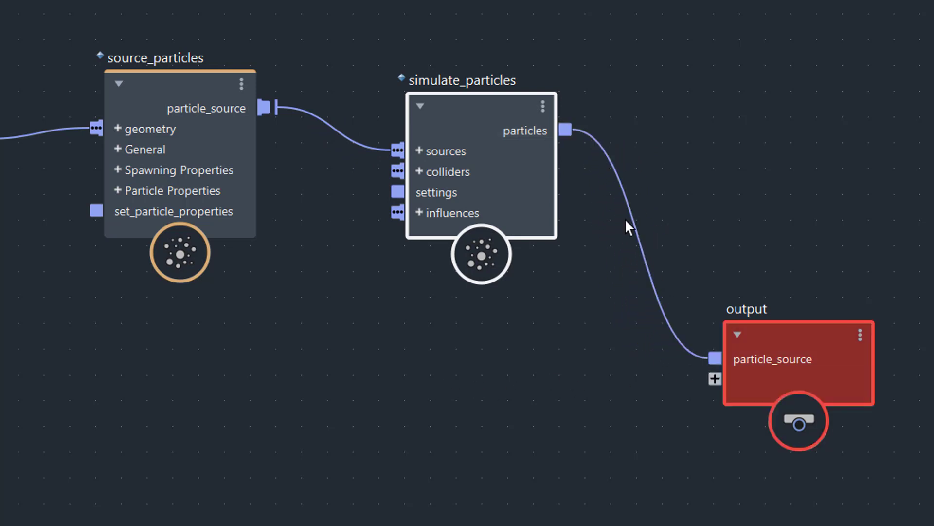
{"action": "left_click_drag", "start_coordinate": [565, 129], "coordinate": [537, 366]}
{"action": "left_click_drag", "start_coordinate": [609, 196], "coordinate": [684, 235]}
{"action": "key", "text": "Delete"}
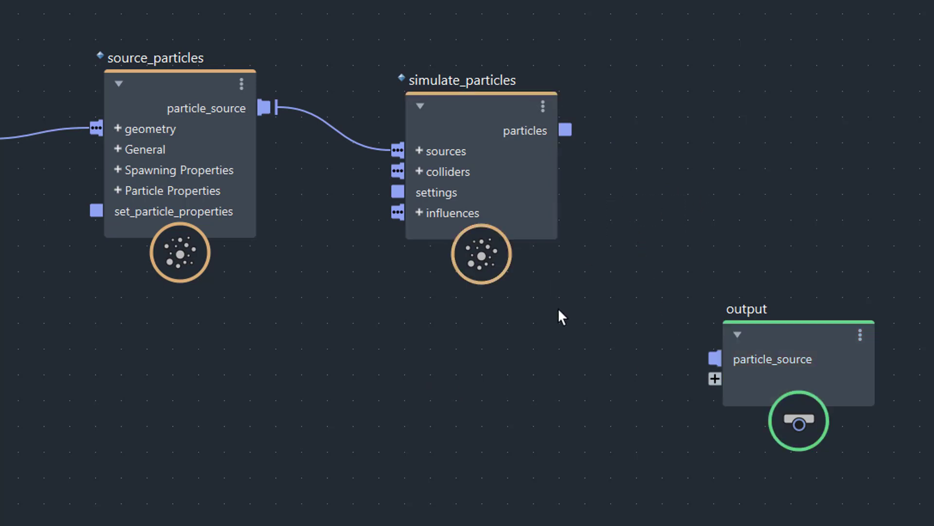
{"action": "left_click_drag", "start_coordinate": [783, 340], "coordinate": [775, 250]}
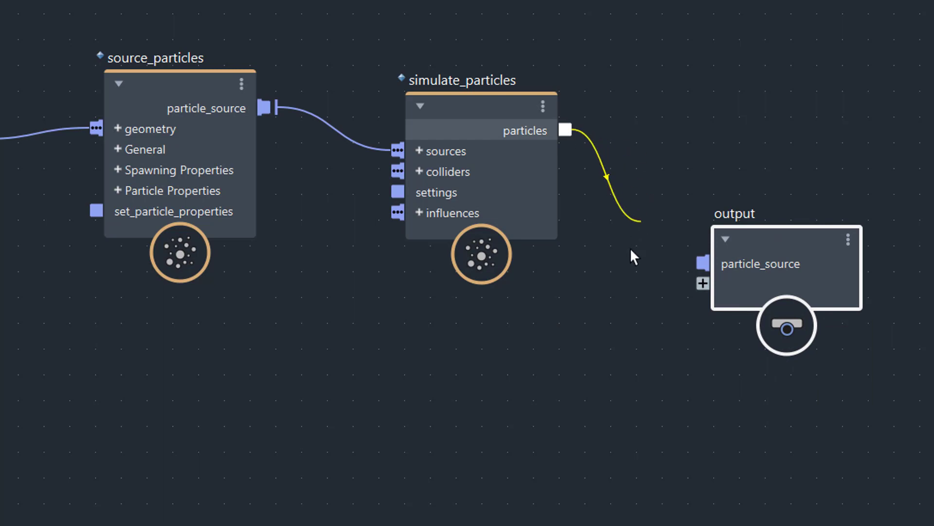
{"action": "left_click_drag", "start_coordinate": [633, 255], "coordinate": [702, 284]}
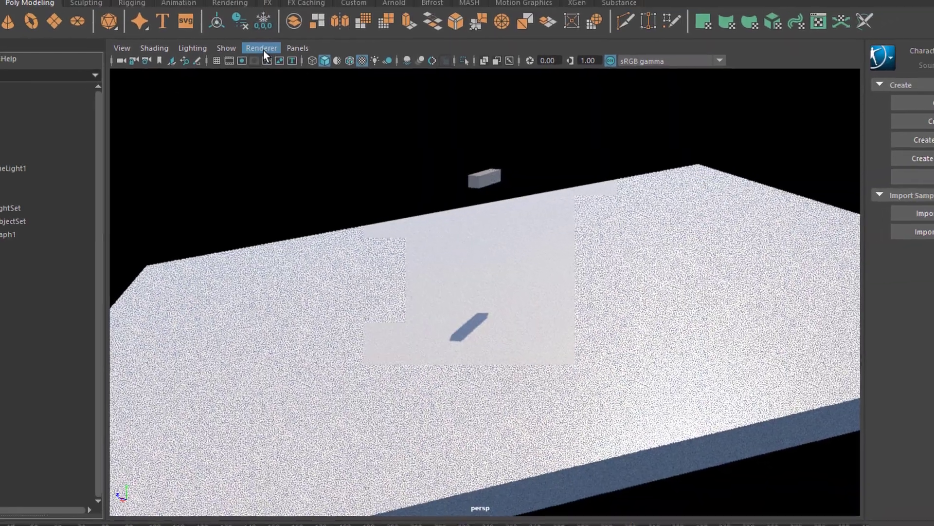
Switch the viewport off Arnold, play from frame 1, and orbit to watch particles fall through the ground.
{"action": "left_click", "coordinate": [262, 49]}
{"action": "left_click", "coordinate": [299, 67]}
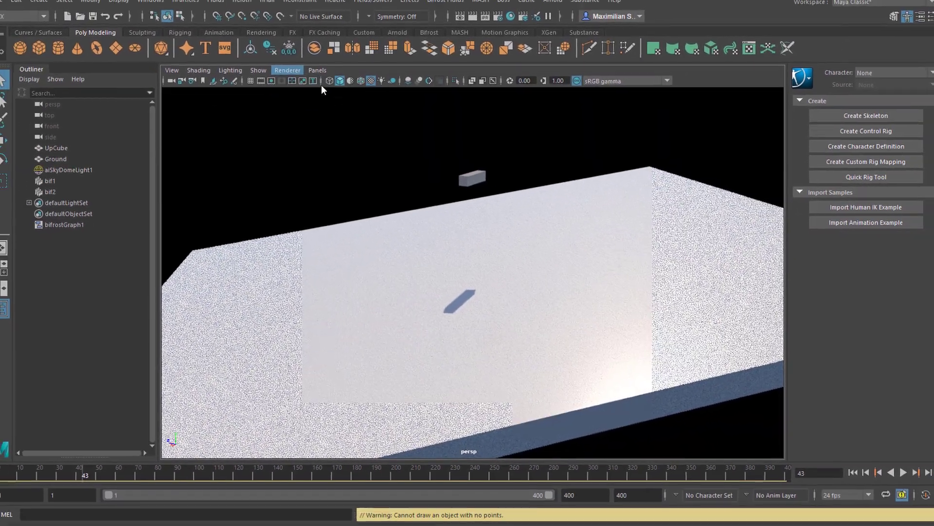
{"action": "left_click", "coordinate": [853, 472]}
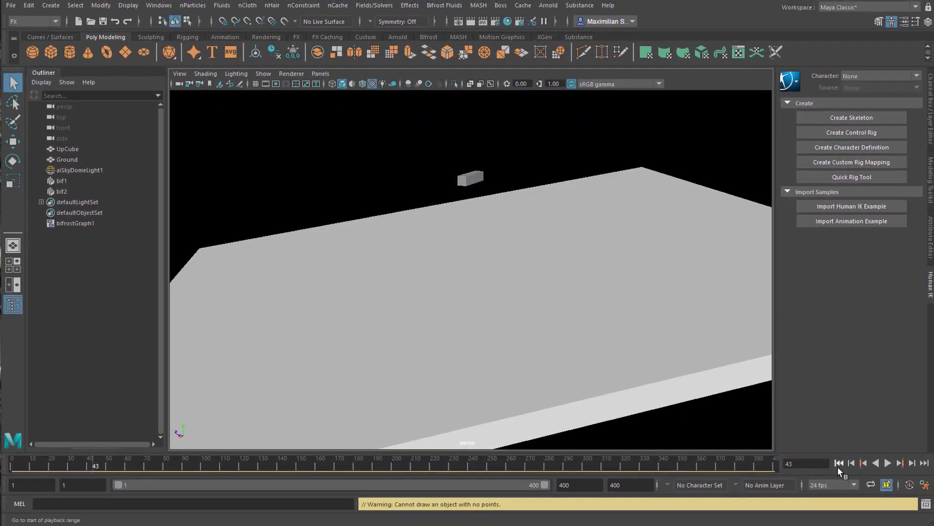
{"action": "left_click", "coordinate": [888, 463]}
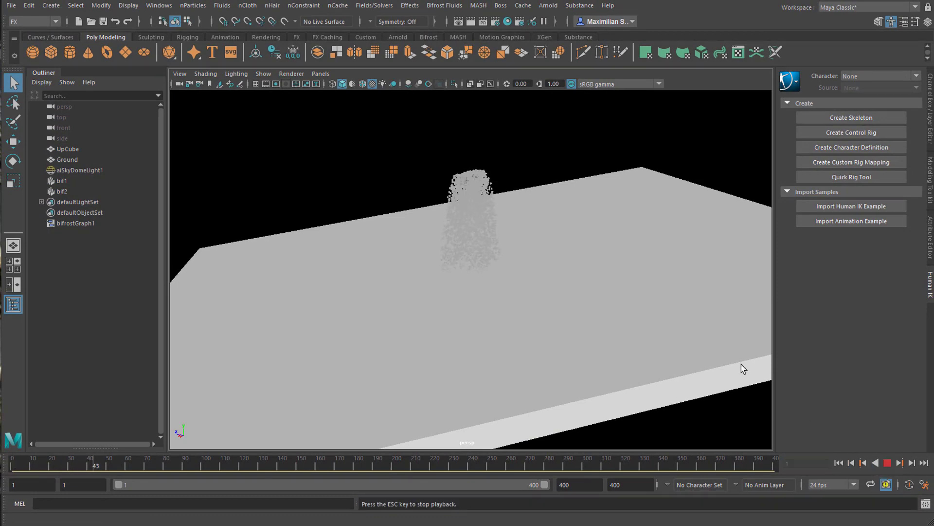
{"action": "left_click_drag", "start_coordinate": [589, 329], "coordinate": [573, 334], "text": "alt"}
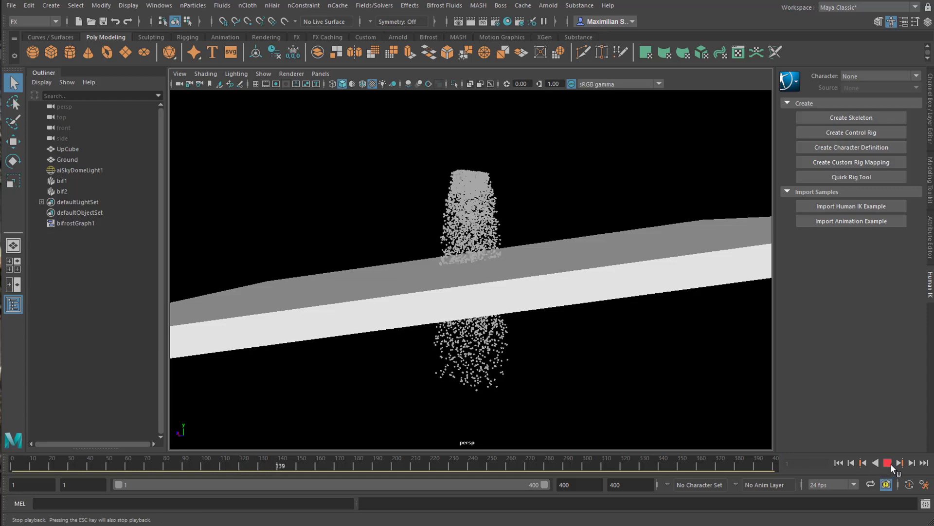
{"action": "left_click_drag", "start_coordinate": [608, 374], "coordinate": [567, 377], "text": "alt"}
{"action": "left_click", "coordinate": [74, 147]}
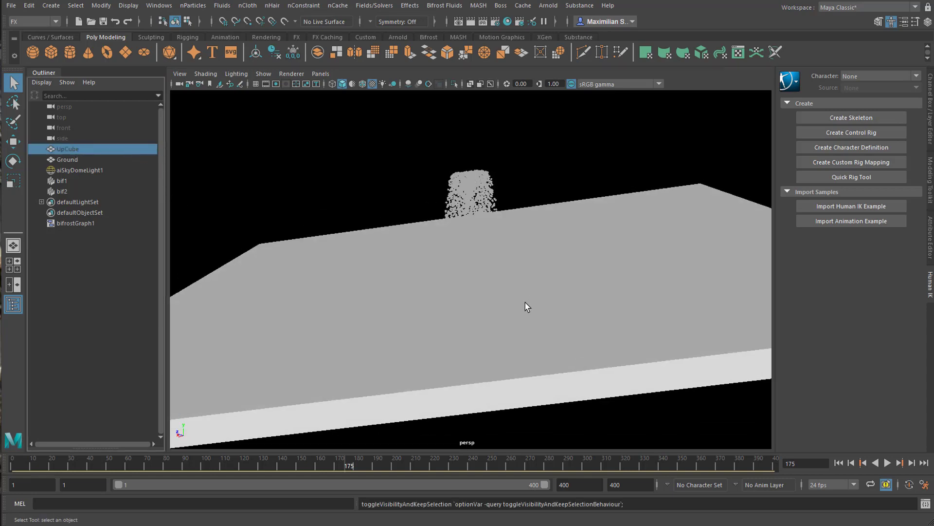
{"action": "left_click_drag", "start_coordinate": [524, 302], "coordinate": [505, 288], "text": "alt"}
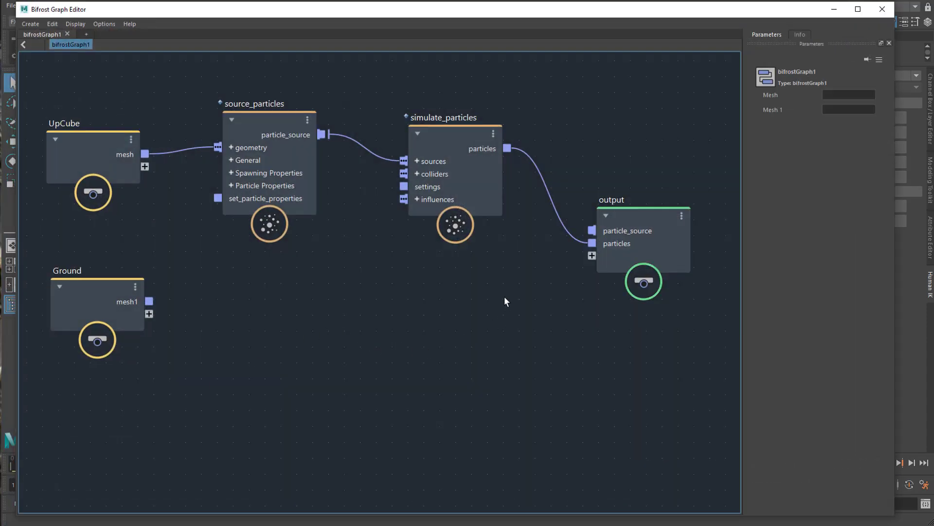
Create a collider node by searching 'coll' in the node search.
{"action": "key", "text": "Tab"}
{"action": "type", "text": "c"}
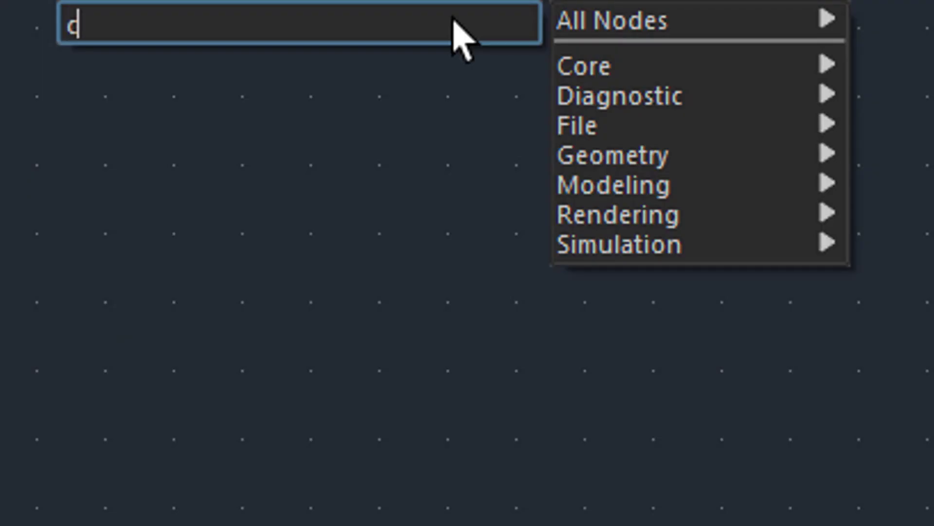
{"action": "type", "text": "oll"}
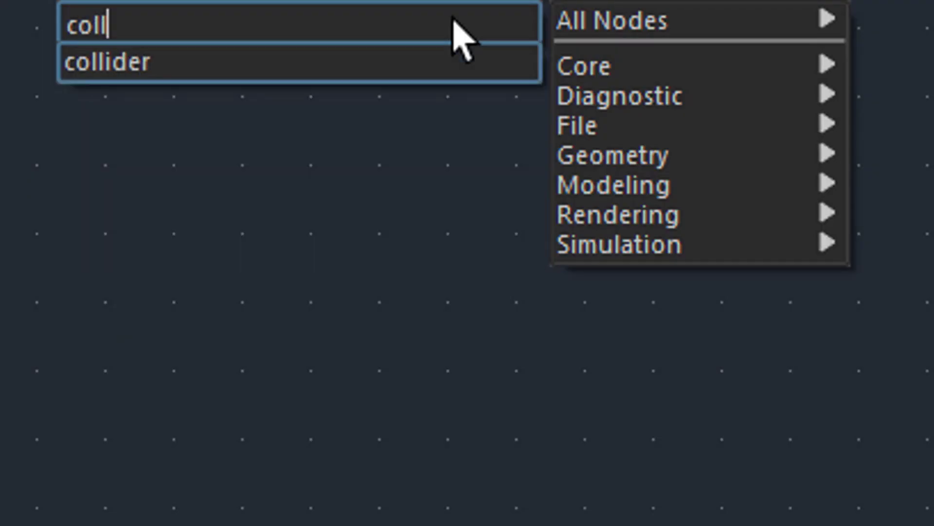
{"action": "left_click", "coordinate": [324, 78]}
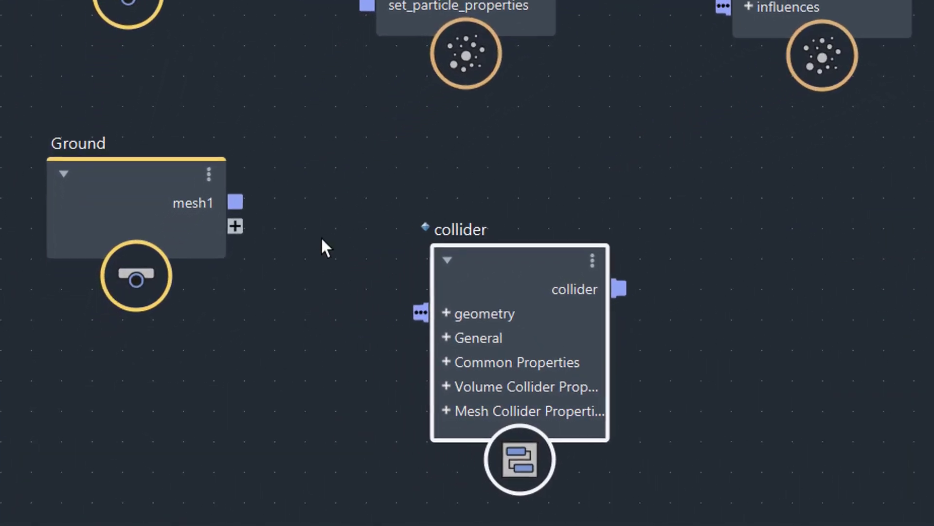
Wire Ground's mesh1 into the collider's geometry and the collider into simulate_particles' colliders.
{"action": "left_click_drag", "start_coordinate": [236, 202], "coordinate": [325, 293]}
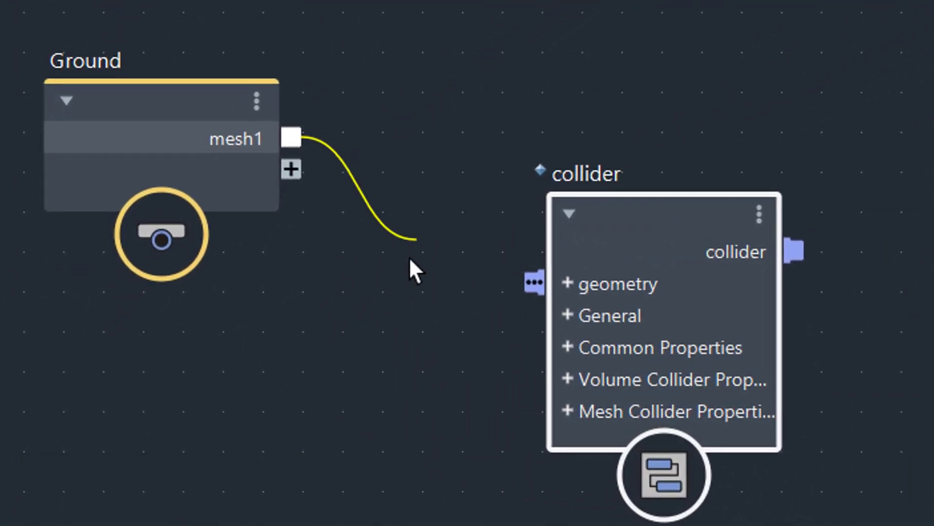
{"action": "left_click_drag", "start_coordinate": [410, 259], "coordinate": [532, 282]}
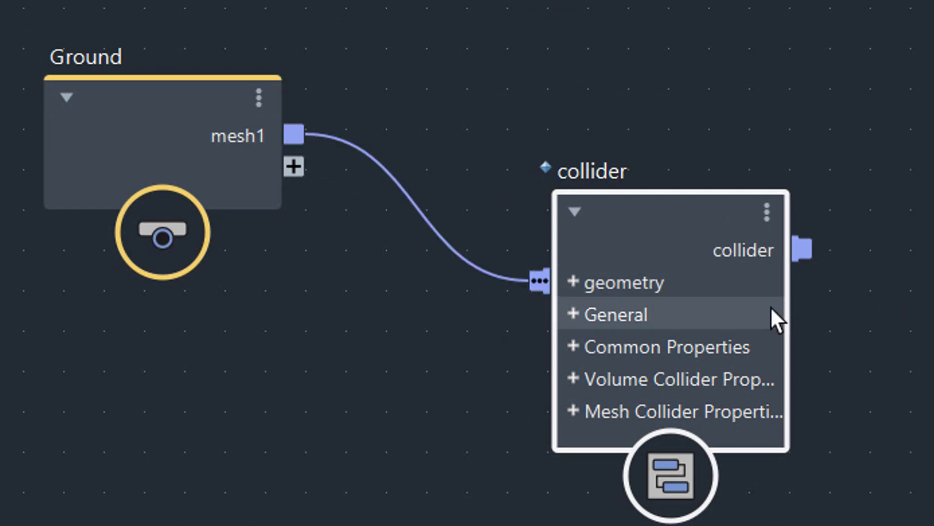
{"action": "left_click_drag", "start_coordinate": [669, 200], "coordinate": [571, 226]}
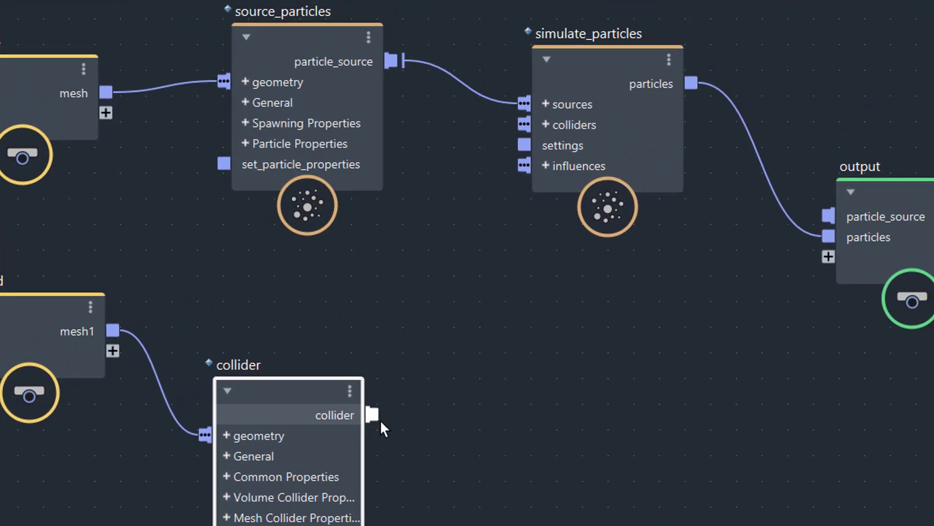
{"action": "left_click_drag", "start_coordinate": [372, 414], "coordinate": [483, 210]}
{"action": "left_click_drag", "start_coordinate": [490, 138], "coordinate": [522, 125]}
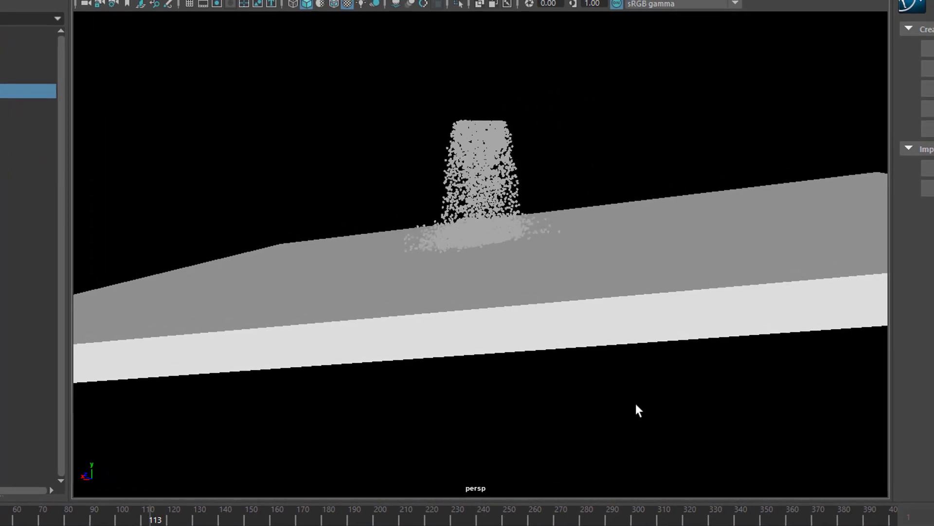
Move the Ground and collider nodes together lower in the graph, then deselect them.
{"action": "left_click_drag", "start_coordinate": [654, 410], "coordinate": [722, 395], "text": "alt"}
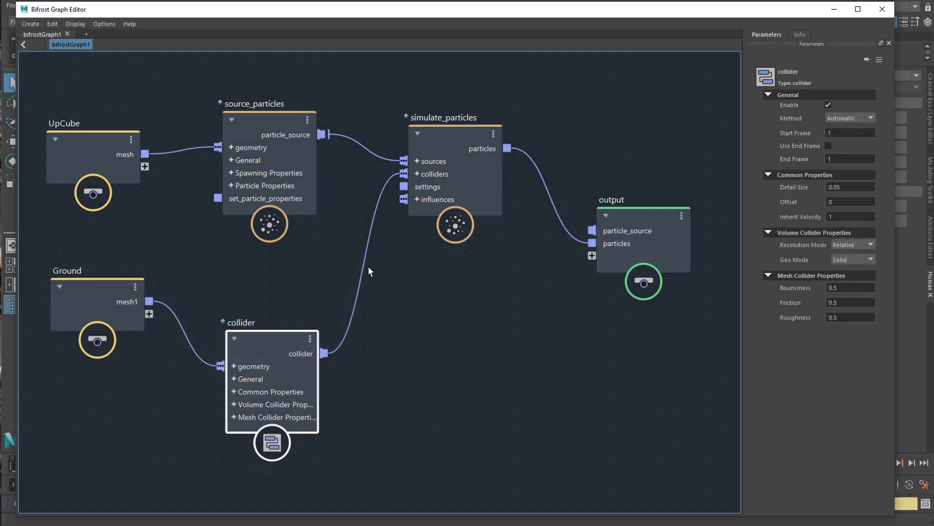
{"action": "left_click", "coordinate": [130, 306], "text": "shift"}
{"action": "left_click_drag", "start_coordinate": [253, 337], "coordinate": [447, 462]}
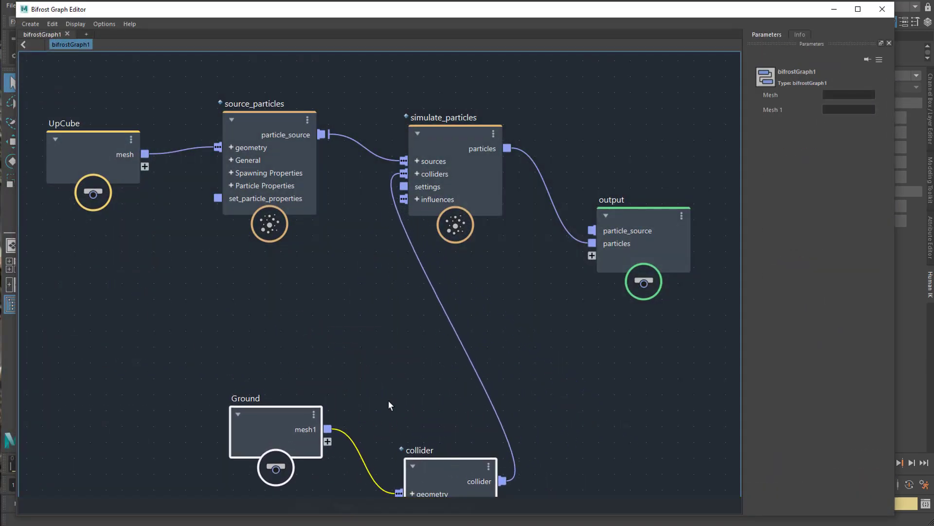
{"action": "left_click", "coordinate": [276, 305]}
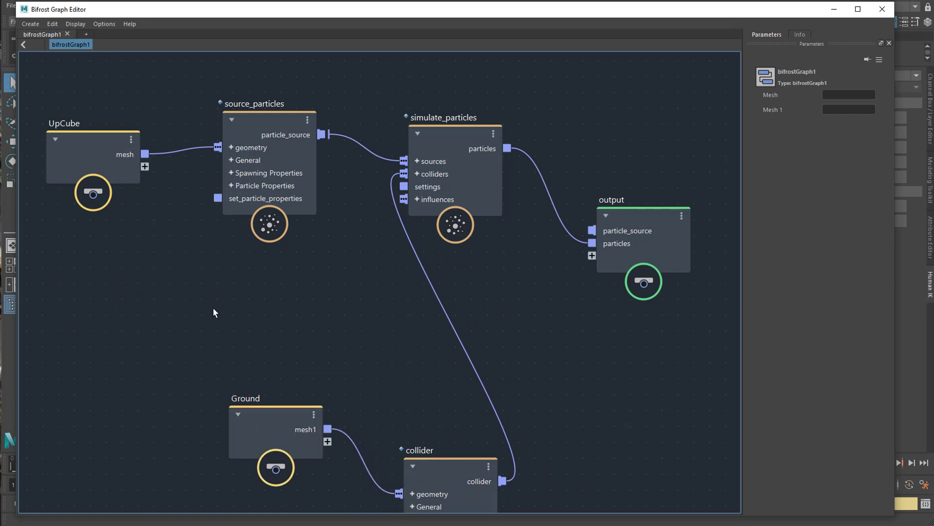
Add a generate_pulse node via the 'puls' search and place it to the left.
{"action": "key", "text": "Tab"}
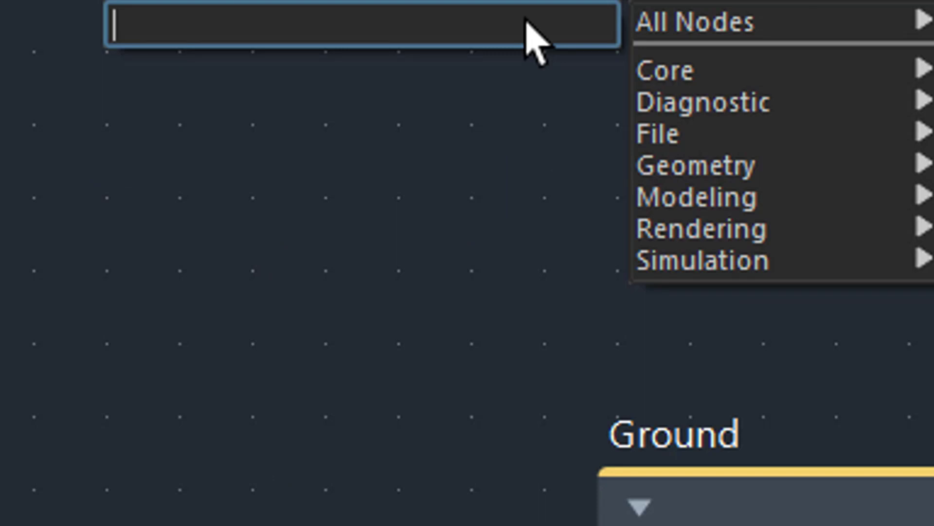
{"action": "type", "text": "puls"}
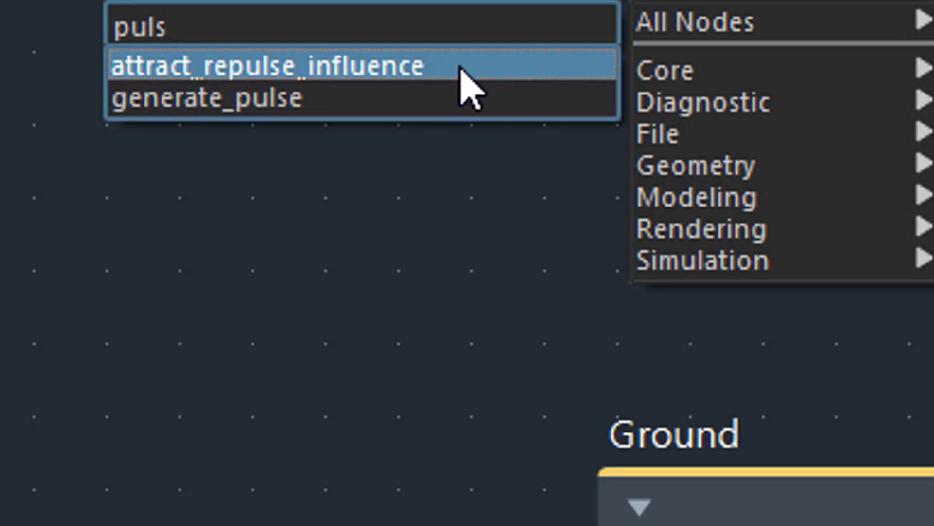
{"action": "left_click", "coordinate": [291, 101]}
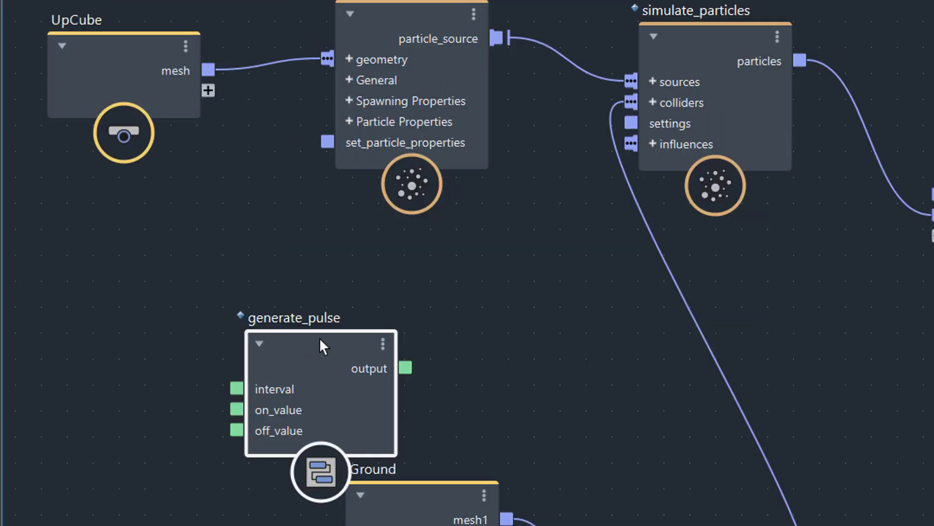
{"action": "left_click_drag", "start_coordinate": [319, 337], "coordinate": [151, 276]}
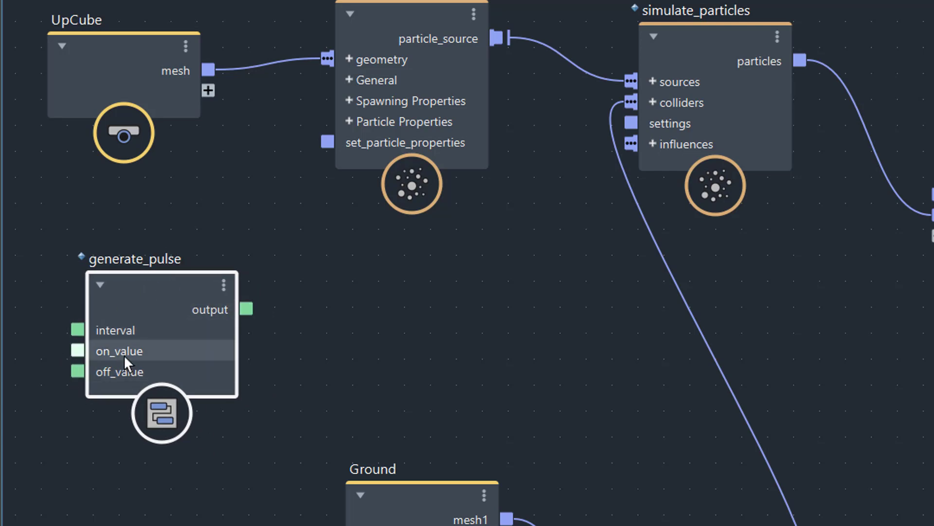
{"action": "mouse_move", "coordinate": [198, 296]}
{"action": "left_mouse_down"}
{"action": "mouse_move", "coordinate": [226, 306]}
{"action": "mouse_move", "coordinate": [211, 306]}
{"action": "left_mouse_up"}
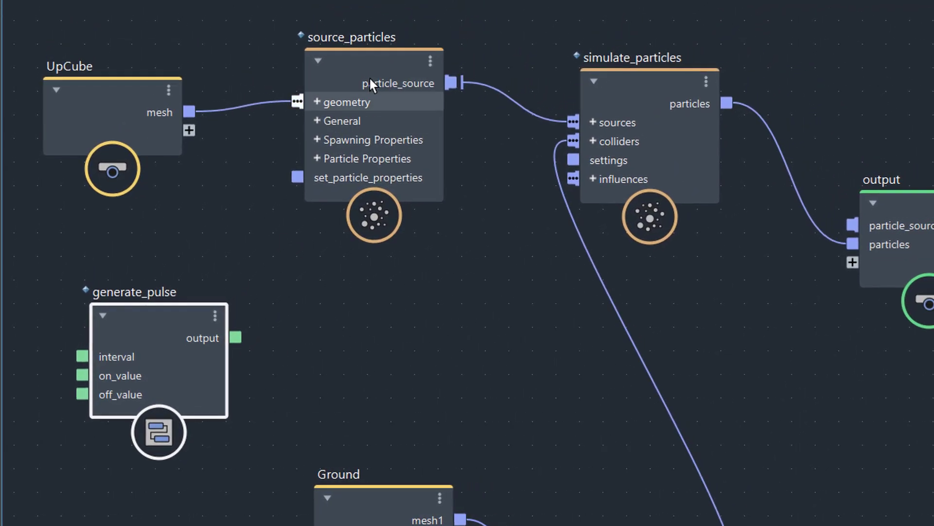
Spread source_particles, simulate_particles and the output node toward the right to make room.
{"action": "left_click_drag", "start_coordinate": [369, 59], "coordinate": [392, 44]}
{"action": "left_click_drag", "start_coordinate": [647, 83], "coordinate": [780, 53]}
{"action": "left_click_drag", "start_coordinate": [903, 218], "coordinate": [933, 219]}
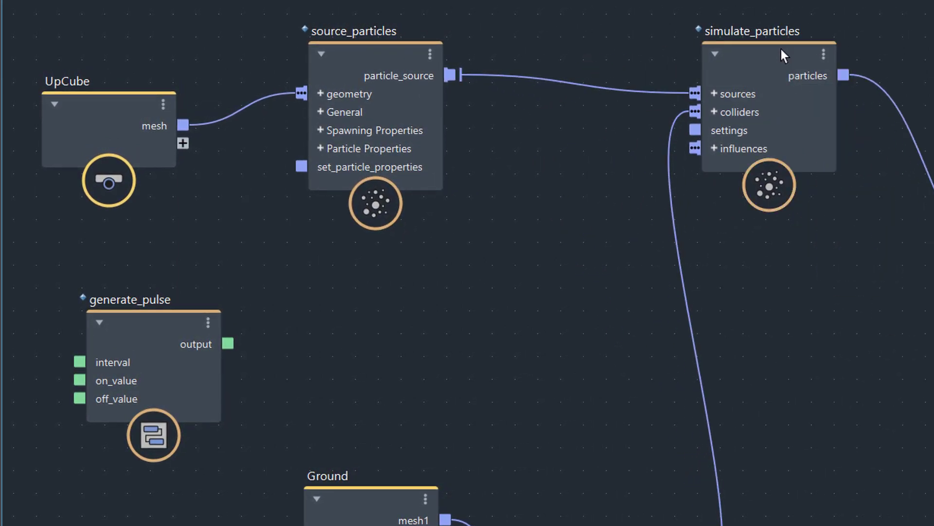
{"action": "left_click_drag", "start_coordinate": [781, 48], "coordinate": [933, 95]}
{"action": "left_click_drag", "start_coordinate": [425, 61], "coordinate": [525, 66]}
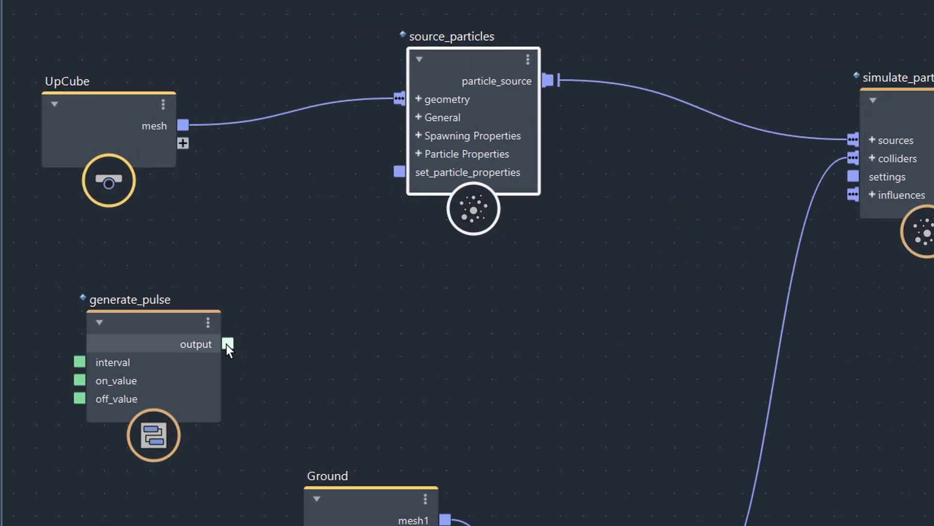
Wire generate_pulse's output into source_particles' set_particle_properties input and select that wire.
{"action": "left_click_drag", "start_coordinate": [227, 344], "coordinate": [303, 190]}
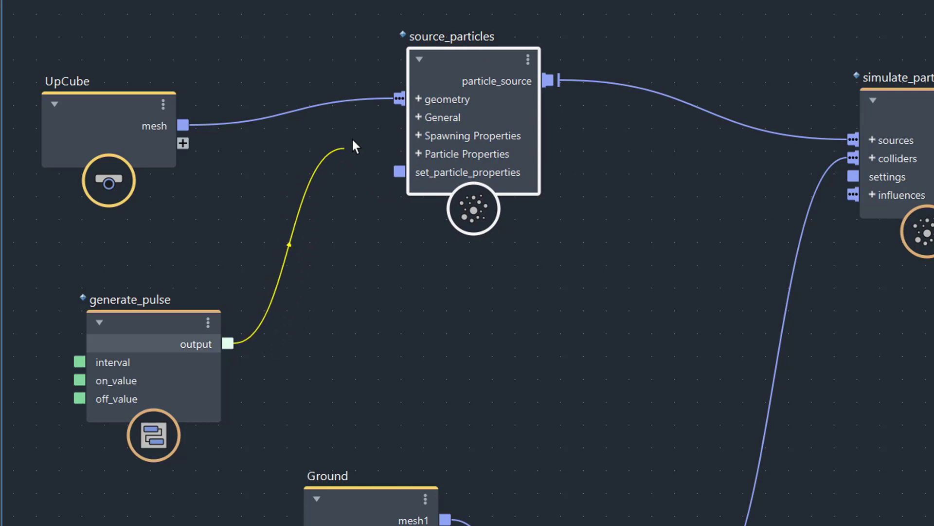
{"action": "mouse_move", "coordinate": [353, 140]}
{"action": "left_mouse_down"}
{"action": "mouse_move", "coordinate": [431, 124]}
{"action": "mouse_move", "coordinate": [339, 144]}
{"action": "left_mouse_up"}
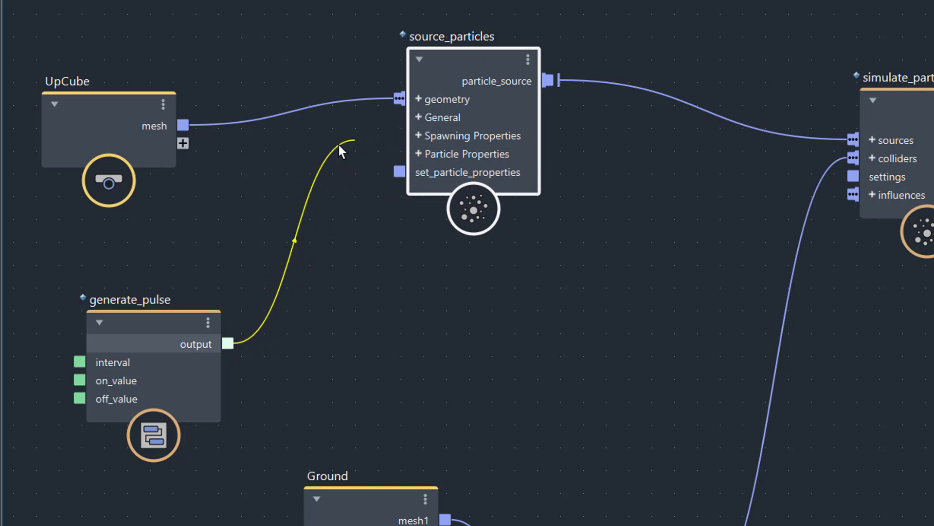
{"action": "left_click_drag", "start_coordinate": [368, 174], "coordinate": [399, 172]}
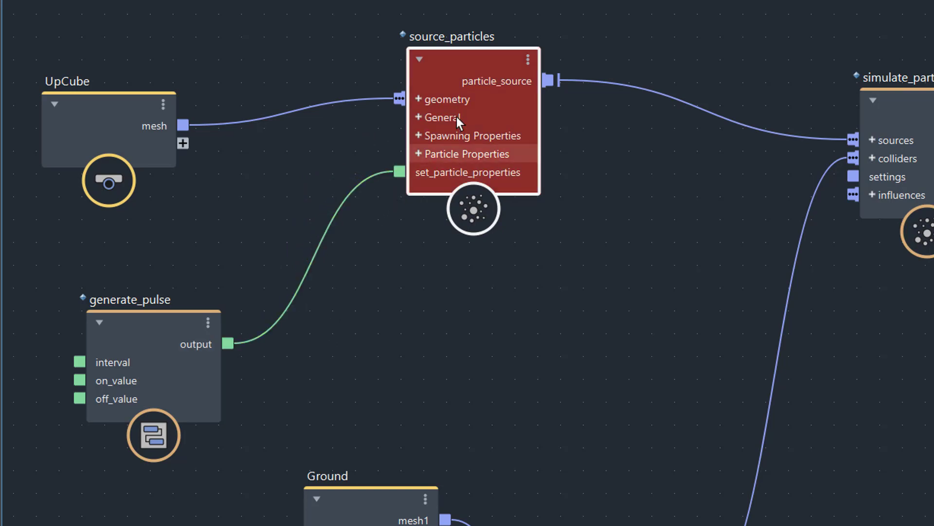
{"action": "left_click", "coordinate": [333, 214]}
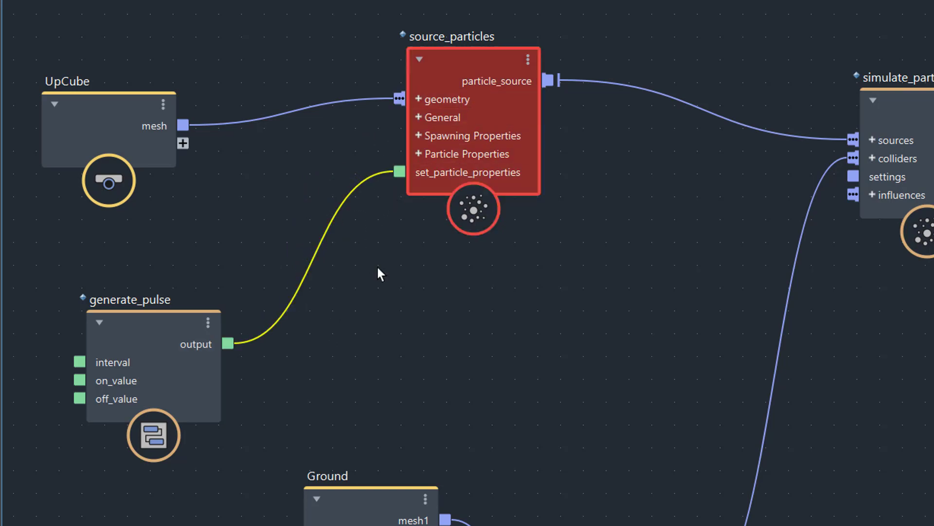
Delete the set_particle_properties wire and expand source_particles' Particle Properties.
{"action": "key", "text": "Delete"}
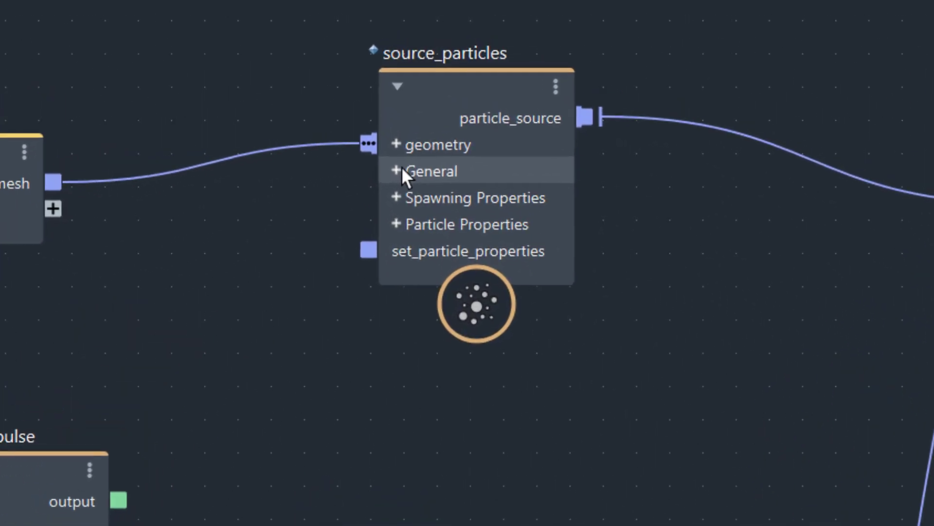
{"action": "left_click", "coordinate": [407, 154]}
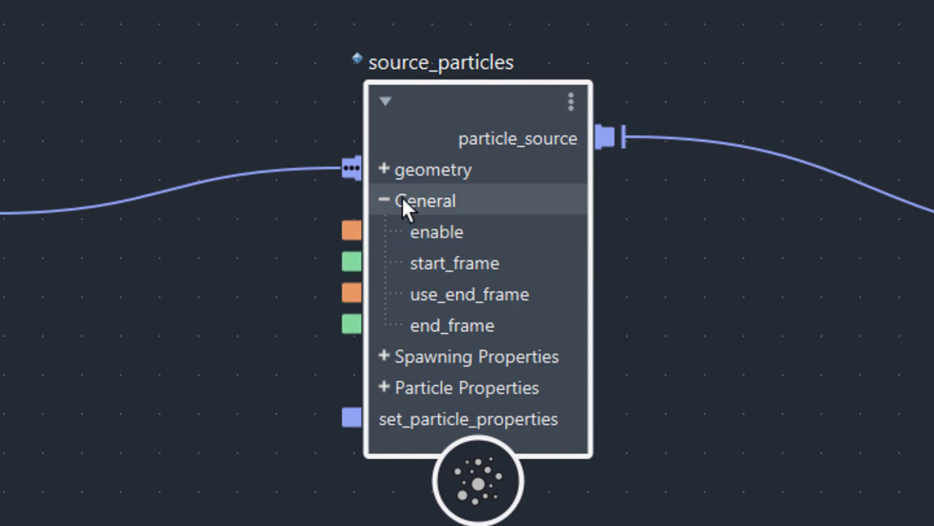
{"action": "left_click", "coordinate": [384, 201]}
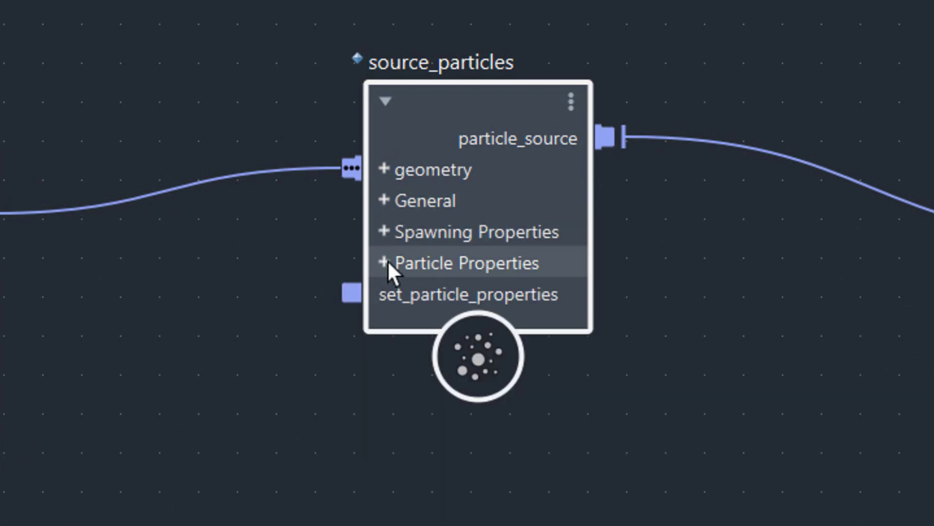
{"action": "left_click", "coordinate": [384, 262]}
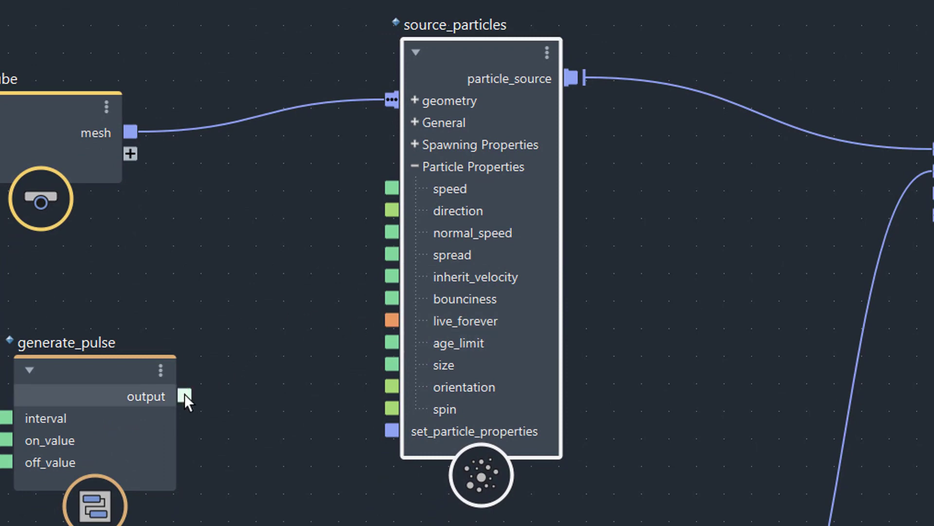
Connect generate_pulse's output to the particle speed input and return to the scene viewport.
{"action": "left_click_drag", "start_coordinate": [185, 395], "coordinate": [265, 320]}
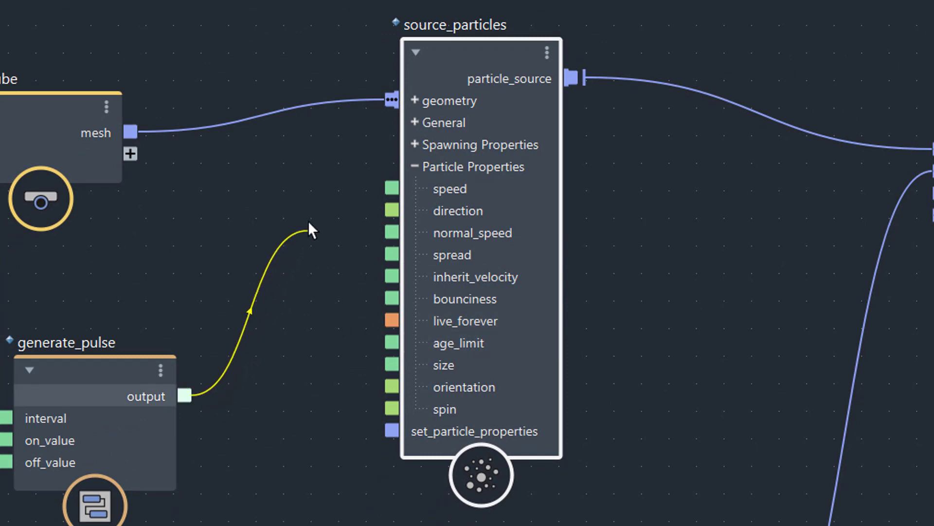
{"action": "left_click_drag", "start_coordinate": [371, 179], "coordinate": [390, 187]}
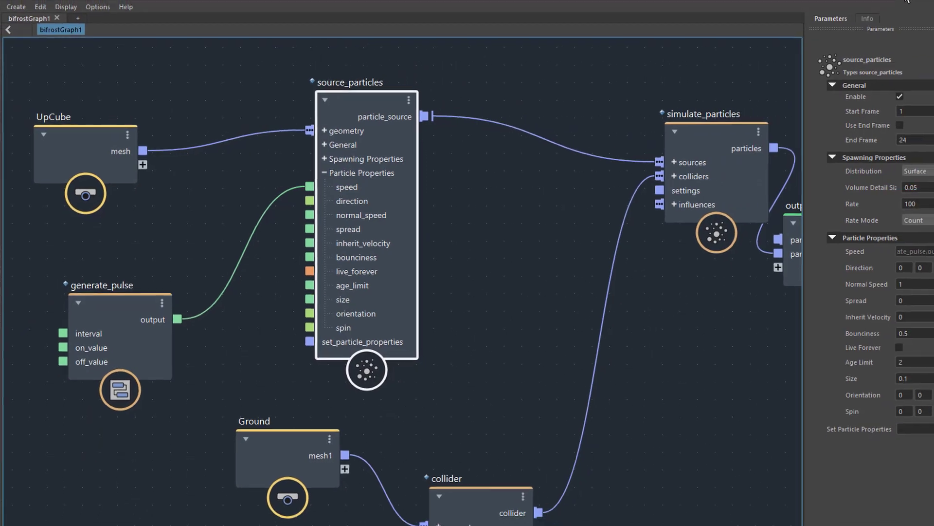
{"action": "left_click", "coordinate": [877, 5]}
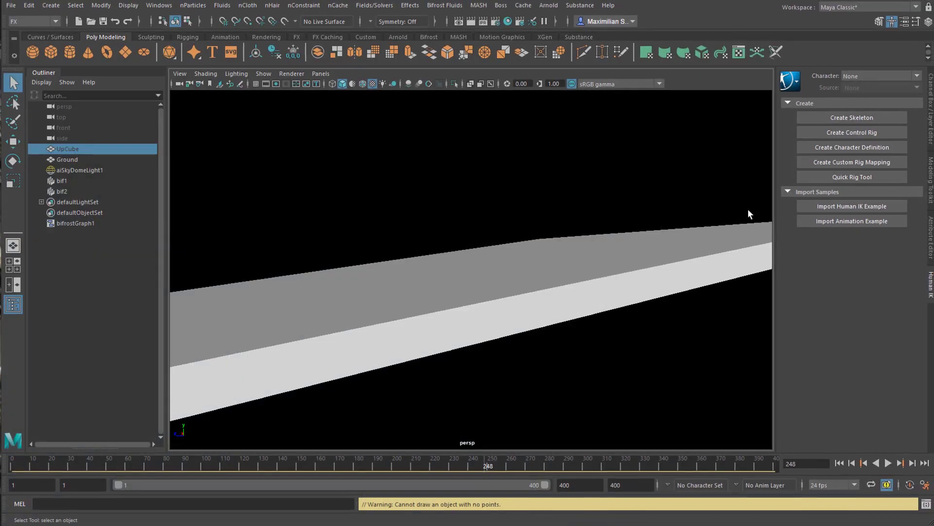
Play the simulation, then set source_particles' spawn Rate to 10.
{"action": "left_click", "coordinate": [887, 463]}
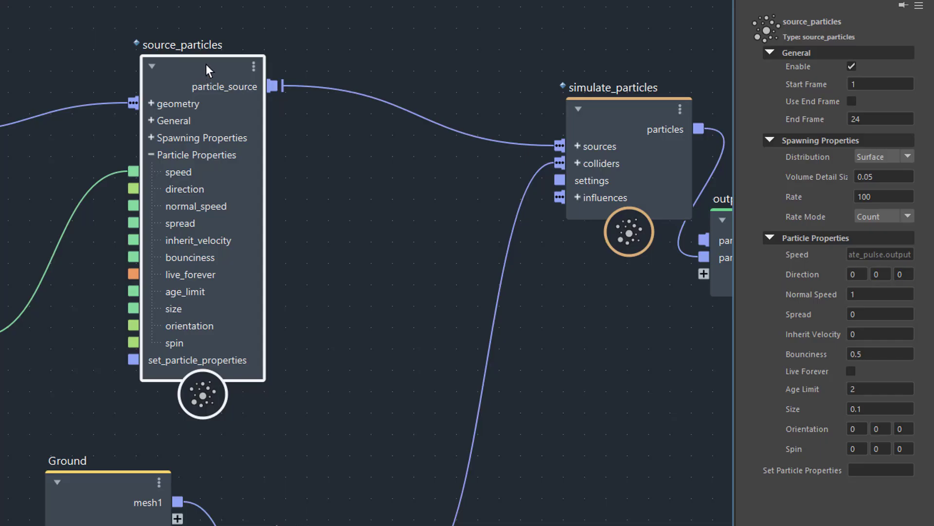
{"action": "left_click_drag", "start_coordinate": [206, 64], "coordinate": [226, 57]}
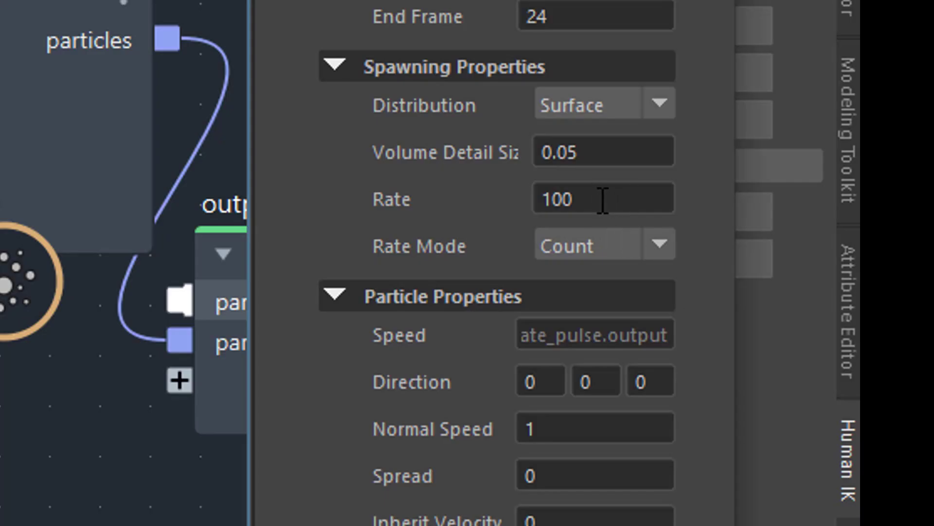
{"action": "left_click", "coordinate": [584, 204]}
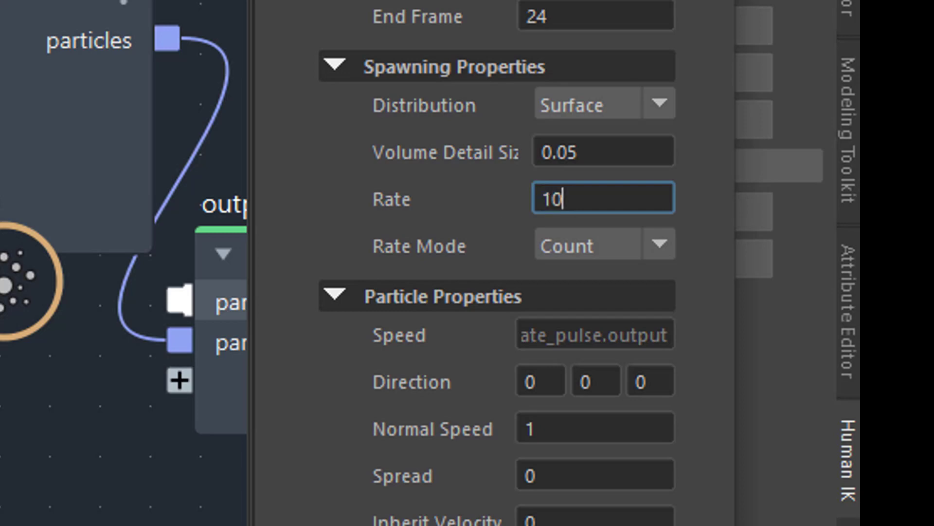
{"action": "key", "text": "Return"}
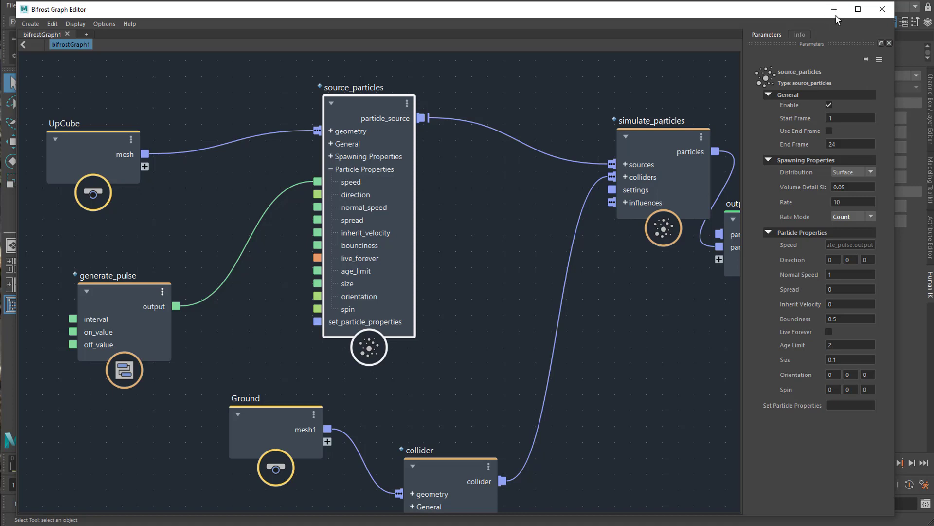
Back in the scene, replay the simulation from the start with the rate of 10.
{"action": "left_click", "coordinate": [834, 11]}
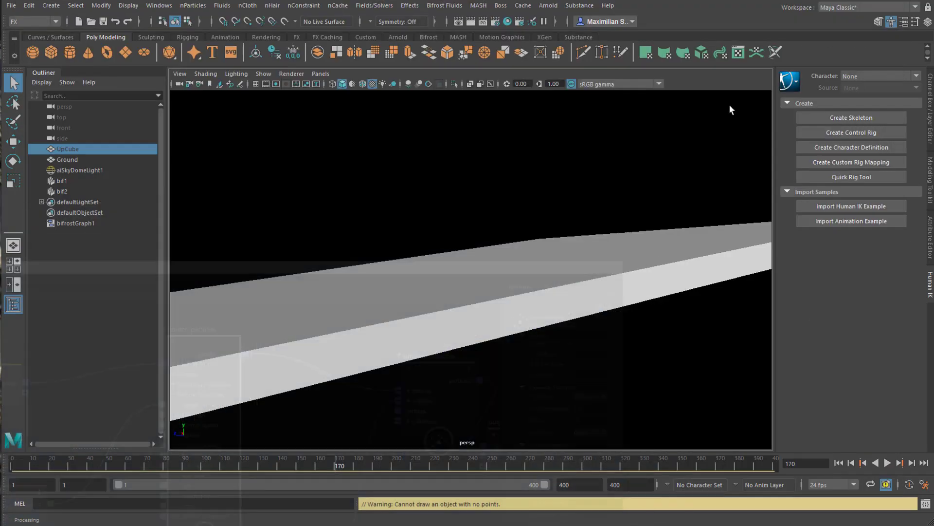
{"action": "left_click", "coordinate": [839, 462]}
{"action": "left_click", "coordinate": [875, 462]}
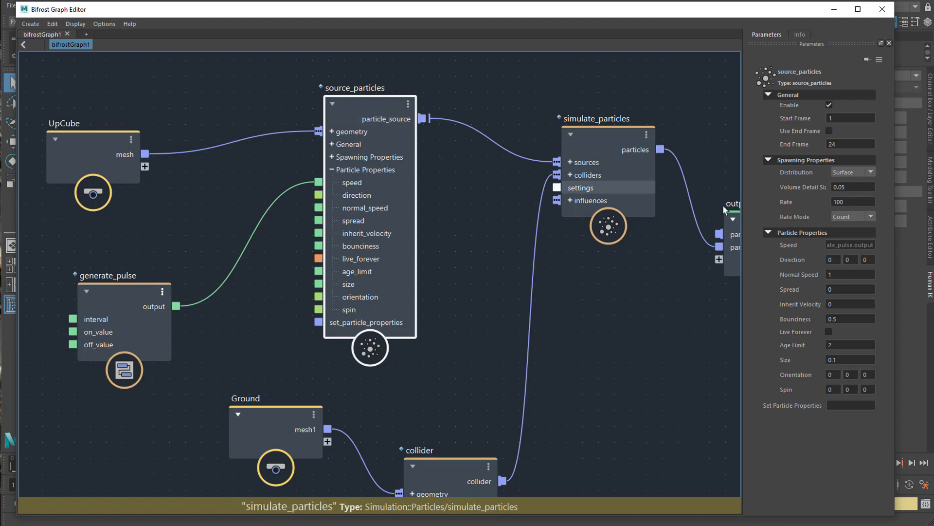
Set generate_pulse's Interval to 0.1, then stop the preview playback.
{"action": "left_click", "coordinate": [116, 292]}
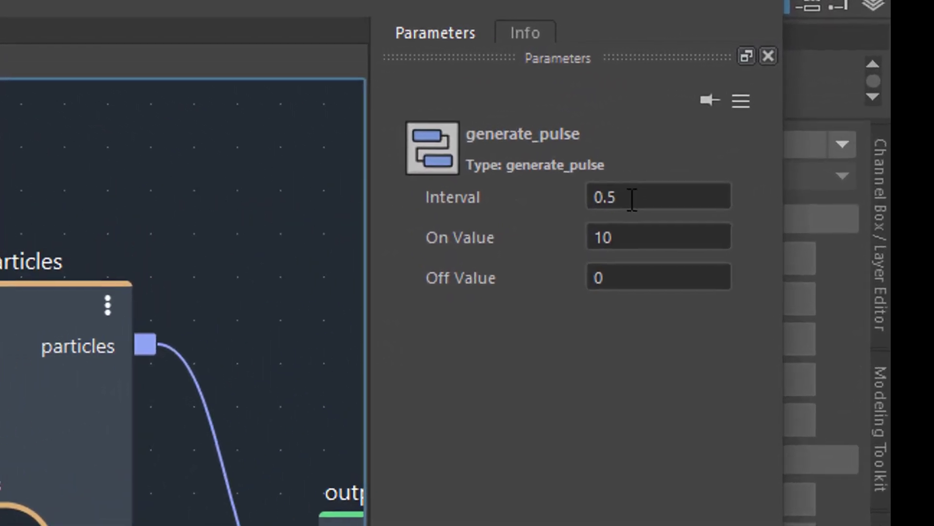
{"action": "left_click", "coordinate": [695, 160]}
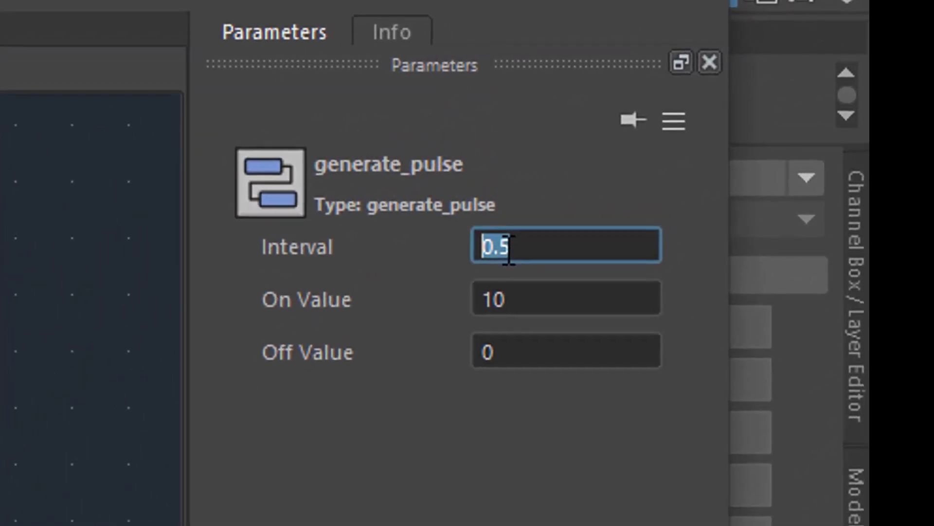
{"action": "type", "text": "0"}
{"action": "type", "text": "."}
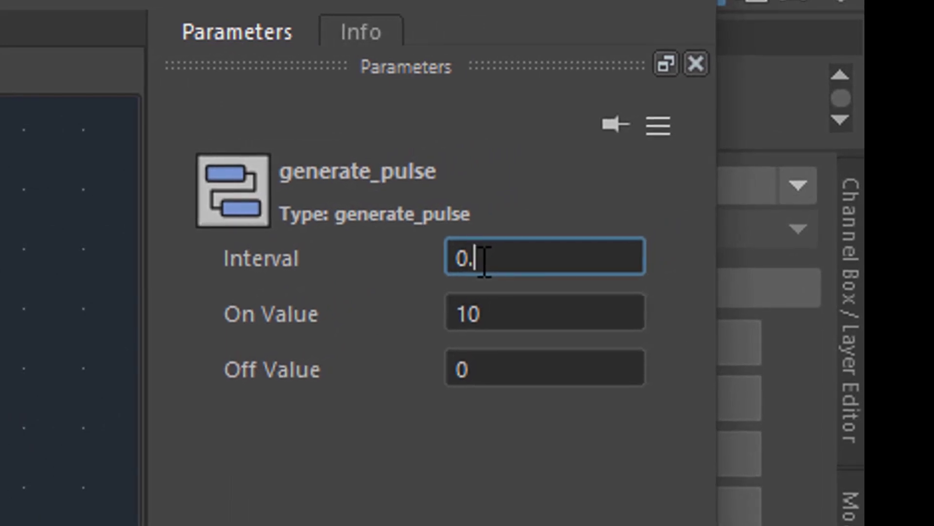
{"action": "key", "text": "Tab"}
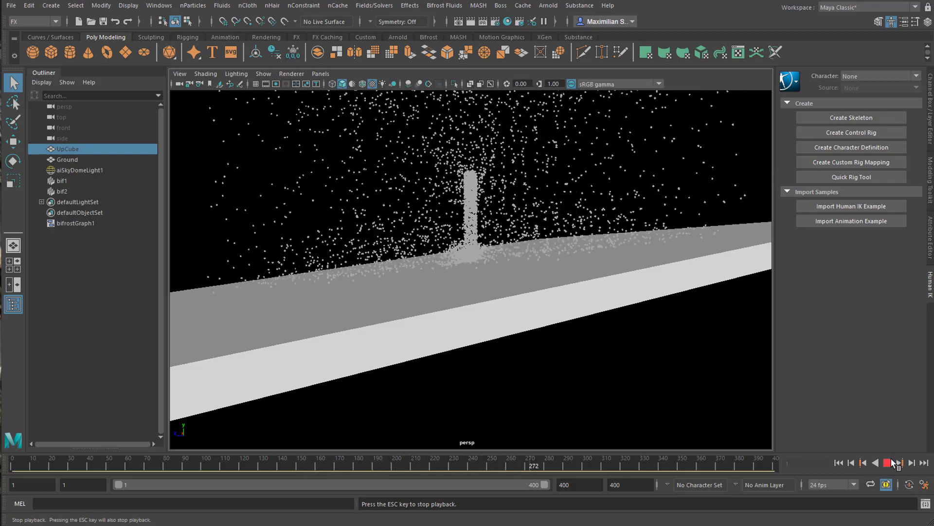
{"action": "left_click", "coordinate": [888, 463]}
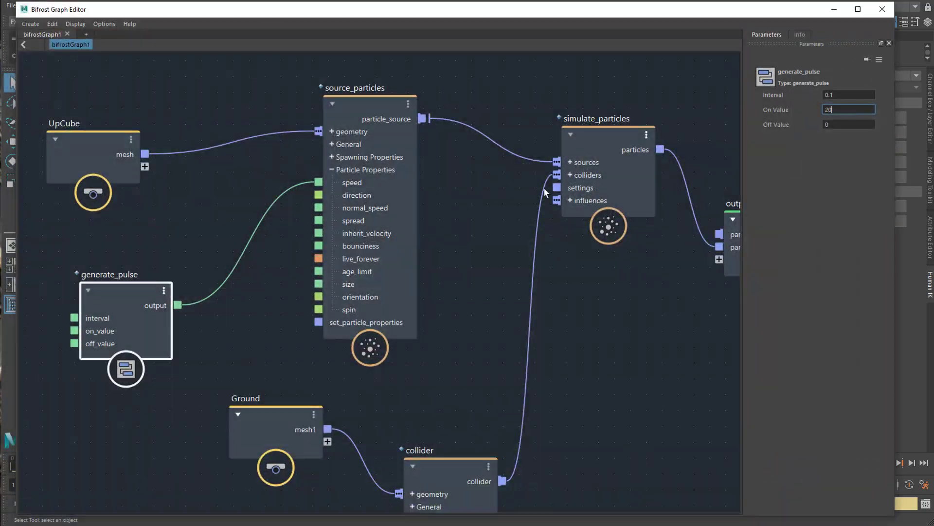
Give generate_pulse On Value 20, Interval 0.5 and Off Value 10, then play the scene.
{"action": "left_click_drag", "start_coordinate": [839, 97], "coordinate": [819, 97]}
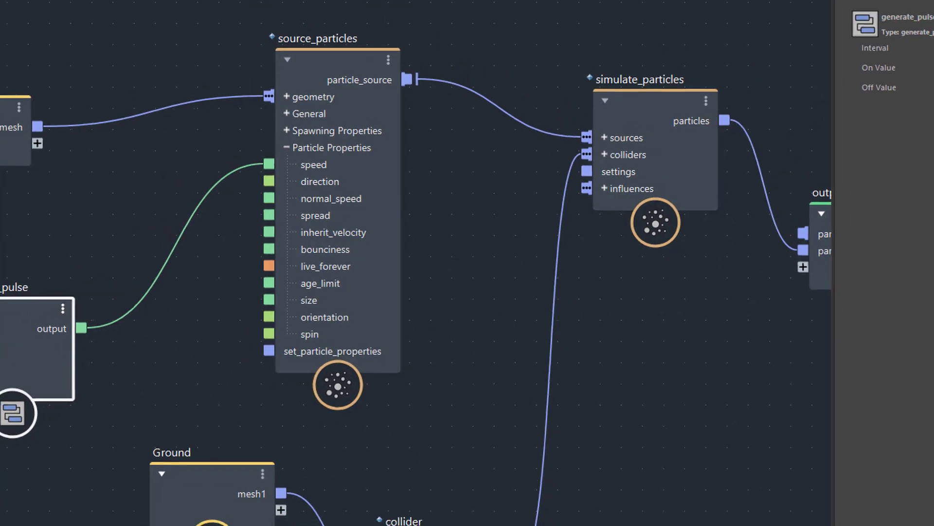
{"action": "type", "text": "5"}
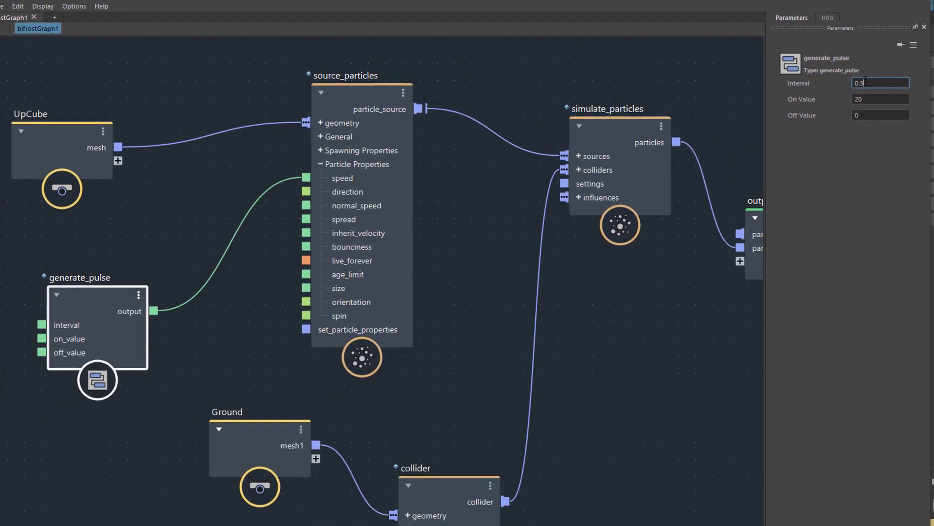
{"action": "key", "text": "Tab"}
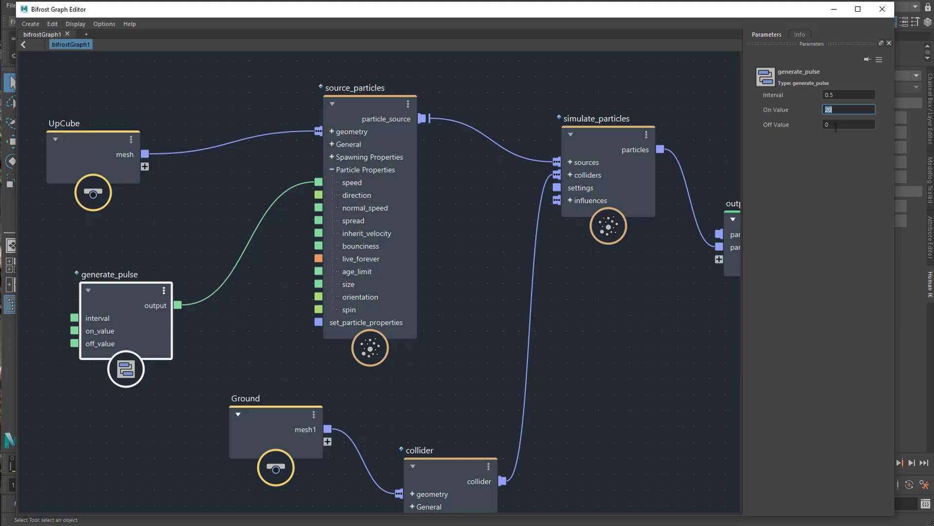
{"action": "double_click", "coordinate": [825, 124]}
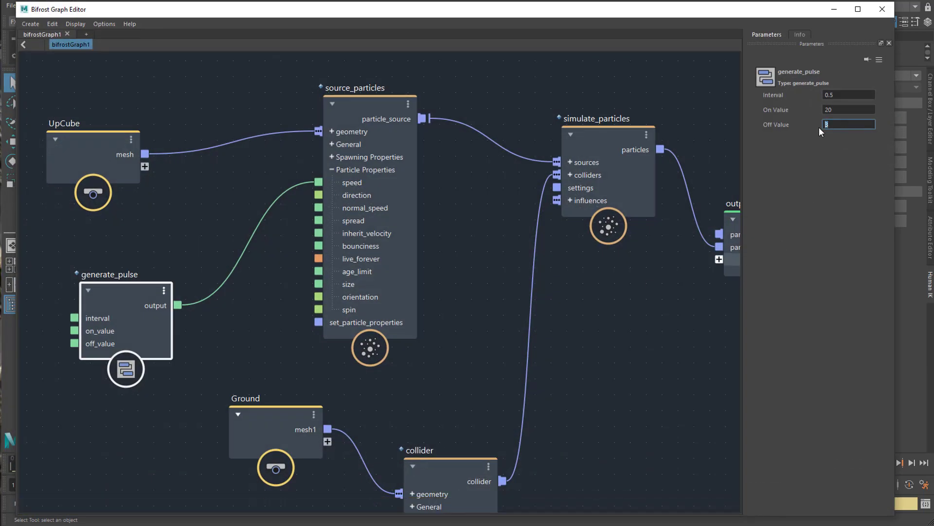
{"action": "left_click", "coordinate": [834, 11]}
{"action": "left_click", "coordinate": [890, 464]}
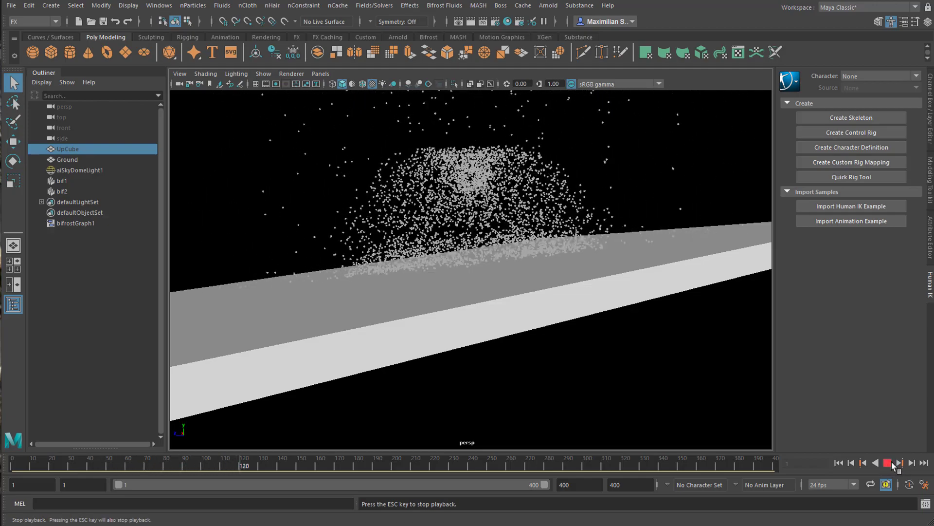
Stop playback and move the source_particles, collider and Ground nodes aside.
{"action": "left_click_drag", "start_coordinate": [603, 325], "coordinate": [632, 321], "text": "alt"}
{"action": "right_click_drag", "start_coordinate": [632, 321], "coordinate": [497, 330], "text": "alt"}
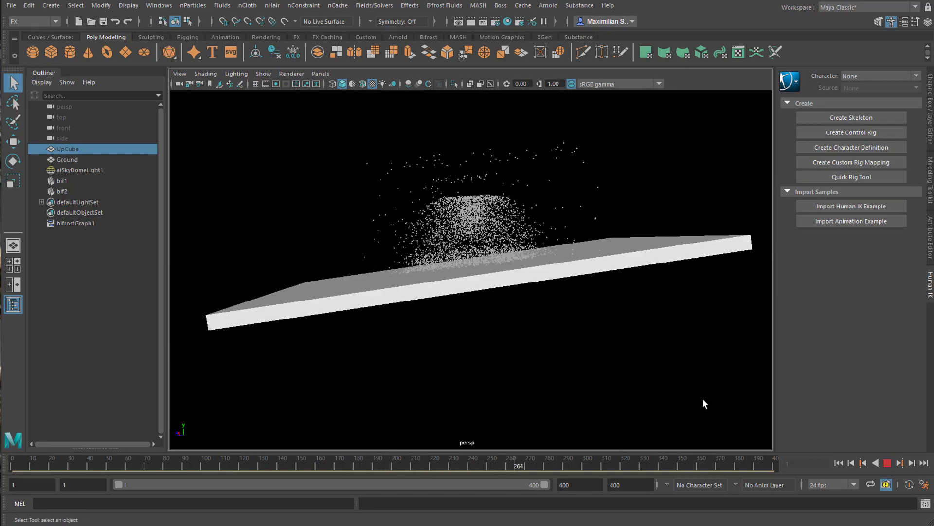
{"action": "left_click", "coordinate": [884, 466]}
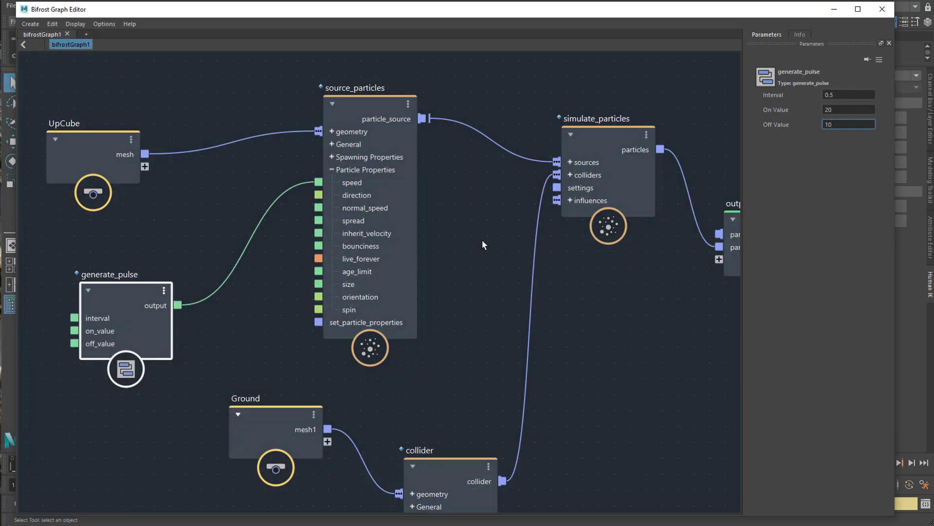
{"action": "left_click_drag", "start_coordinate": [387, 99], "coordinate": [447, 83]}
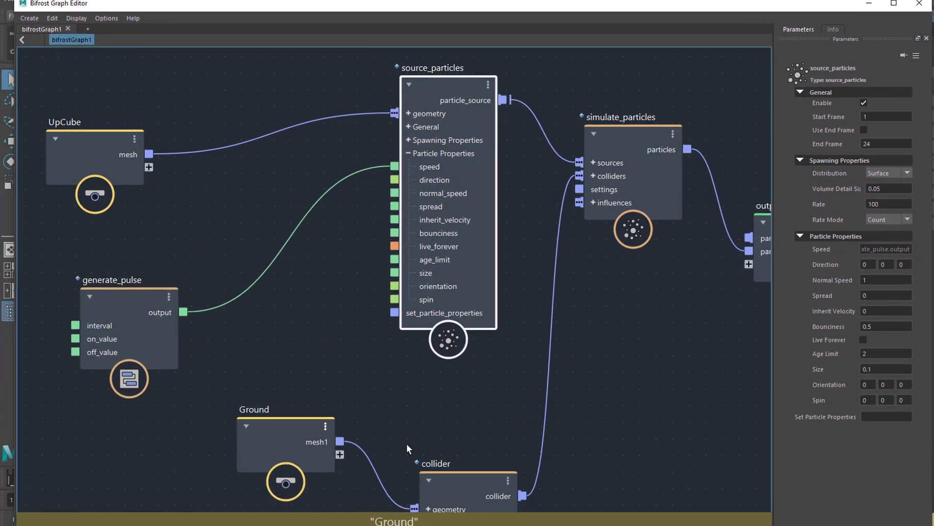
{"action": "left_click_drag", "start_coordinate": [464, 479], "coordinate": [607, 477]}
{"action": "left_click_drag", "start_coordinate": [330, 445], "coordinate": [492, 490]}
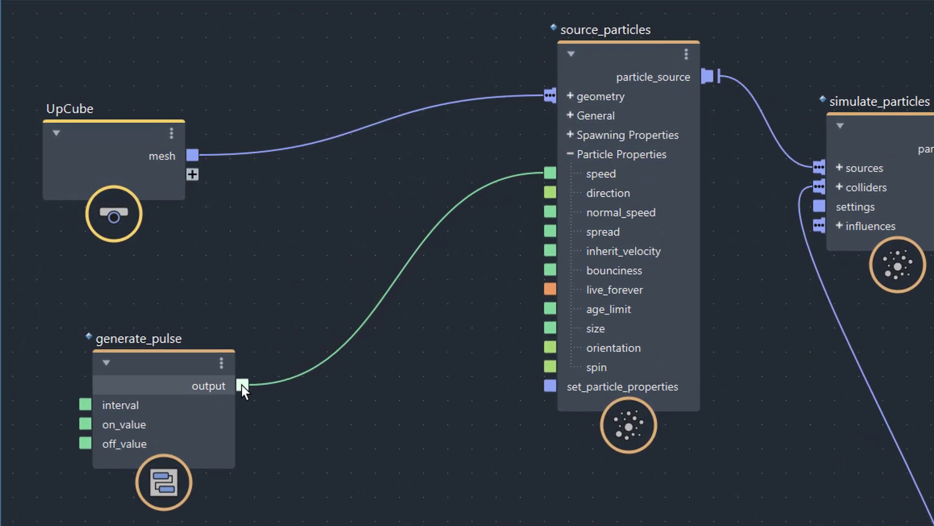
Wire generate_pulse's output into source_particles' spread and replay up to frame 144.
{"action": "left_click_drag", "start_coordinate": [234, 376], "coordinate": [565, 236]}
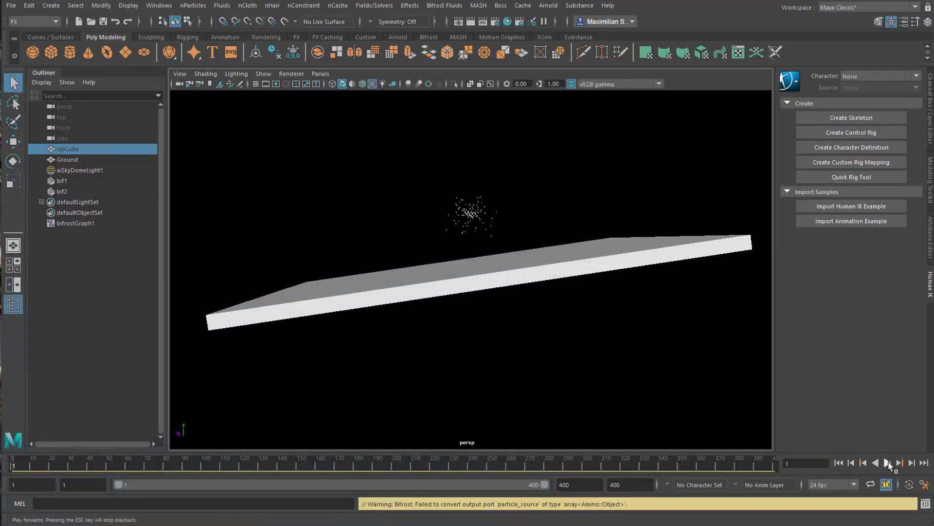
{"action": "left_click", "coordinate": [887, 463]}
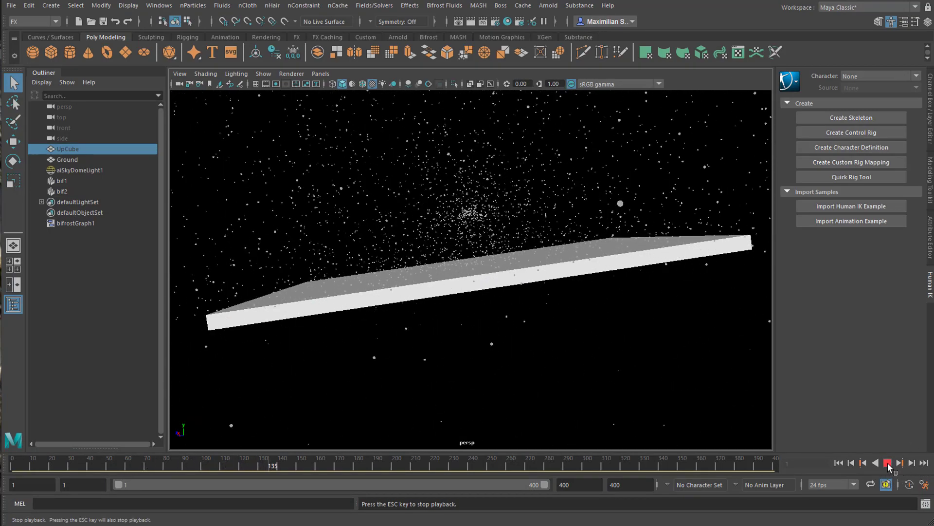
{"action": "left_click", "coordinate": [888, 463]}
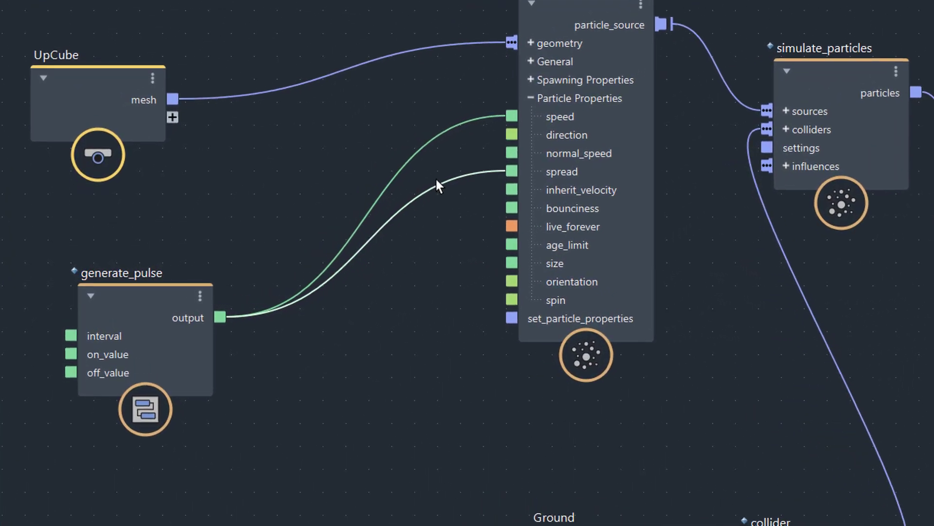
Move generate_pulse's wire from spread to size and orbit around the enlarged particles.
{"action": "left_click", "coordinate": [397, 202]}
{"action": "key", "text": "Delete"}
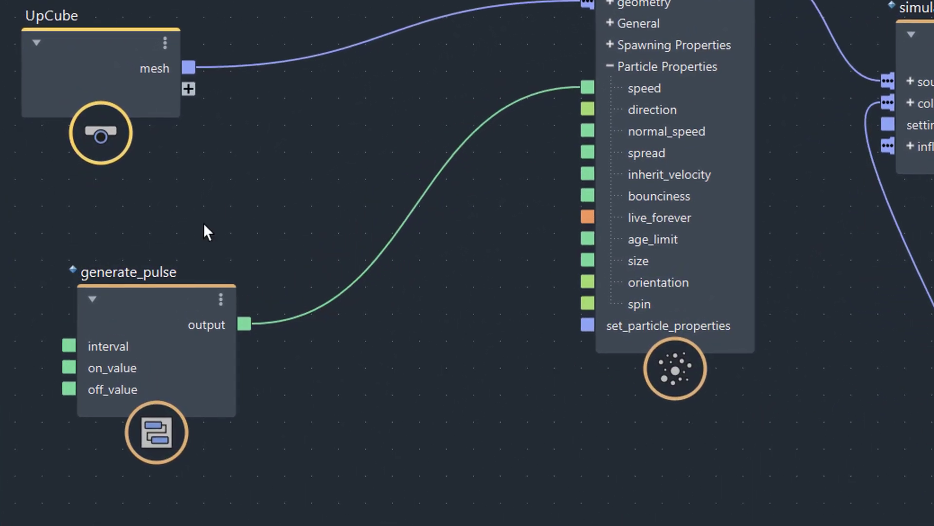
{"action": "left_click_drag", "start_coordinate": [250, 326], "coordinate": [662, 259]}
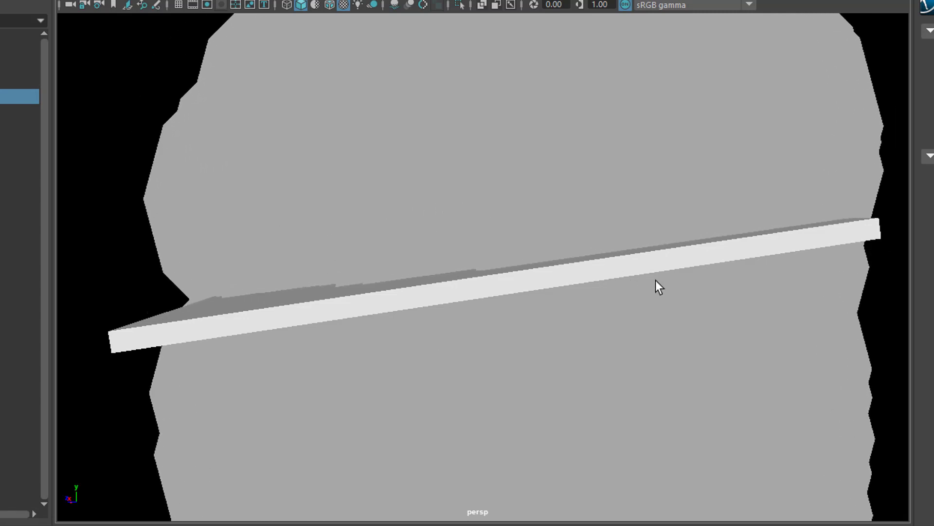
{"action": "right_click_drag", "start_coordinate": [658, 286], "coordinate": [382, 340], "text": "alt"}
{"action": "left_click_drag", "start_coordinate": [382, 340], "coordinate": [533, 378], "text": "alt"}
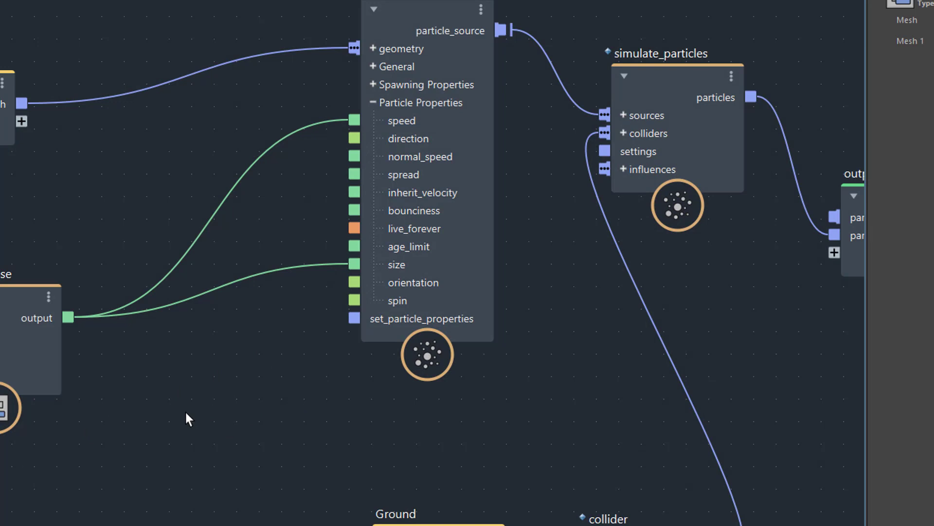
Create a divide node from the 'div' search and position it up and right.
{"action": "key", "text": "Tab"}
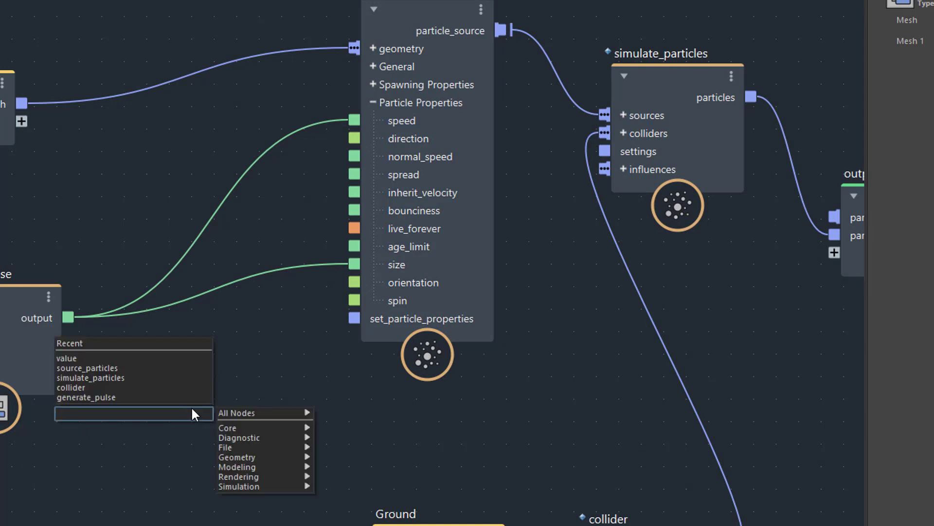
{"action": "type", "text": "div"}
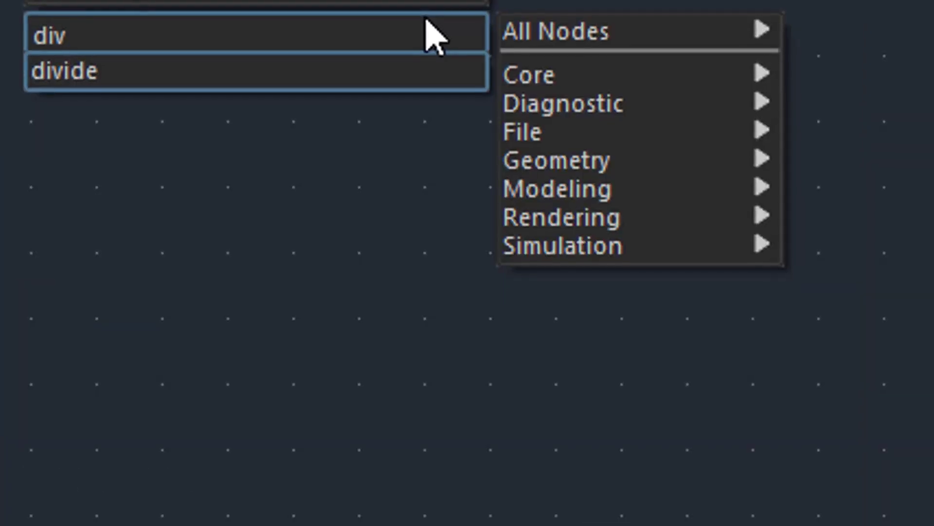
{"action": "key", "text": "Down"}
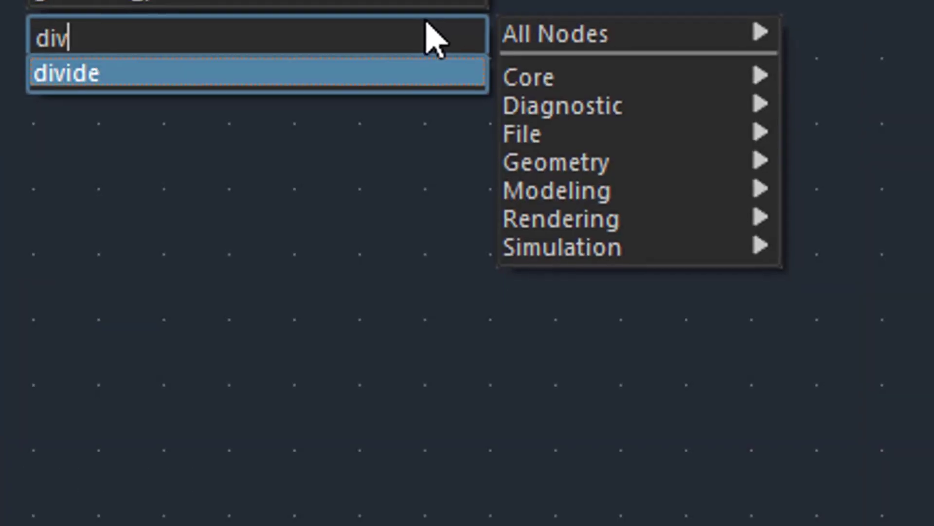
{"action": "key", "text": "Return"}
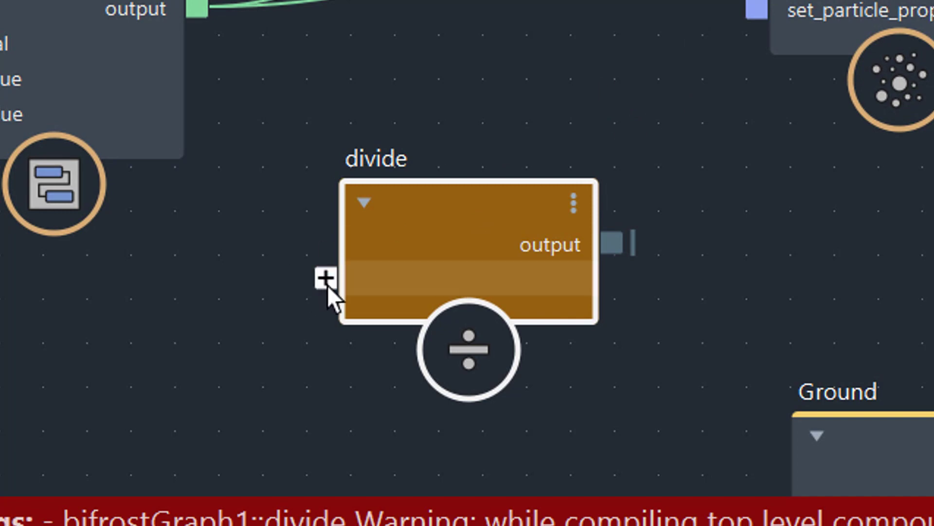
{"action": "left_click_drag", "start_coordinate": [430, 206], "coordinate": [419, 238]}
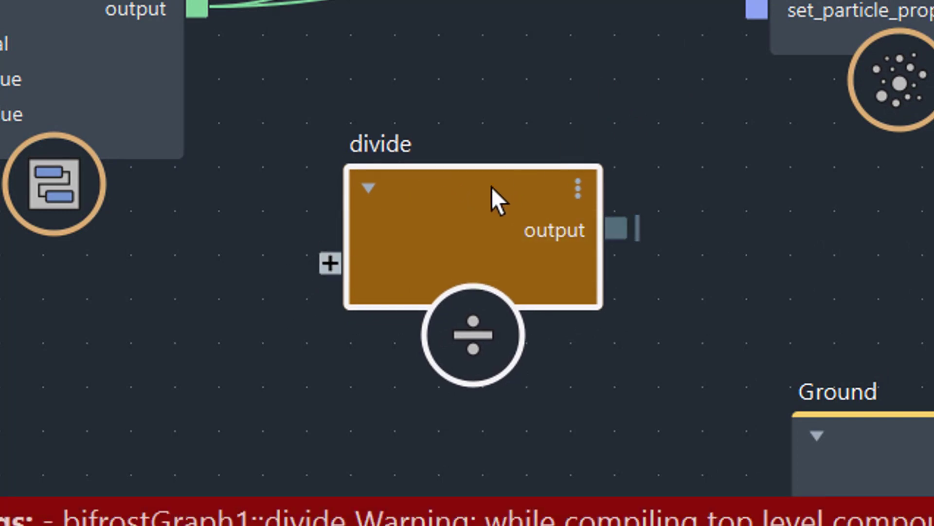
{"action": "left_click_drag", "start_coordinate": [488, 197], "coordinate": [533, 187]}
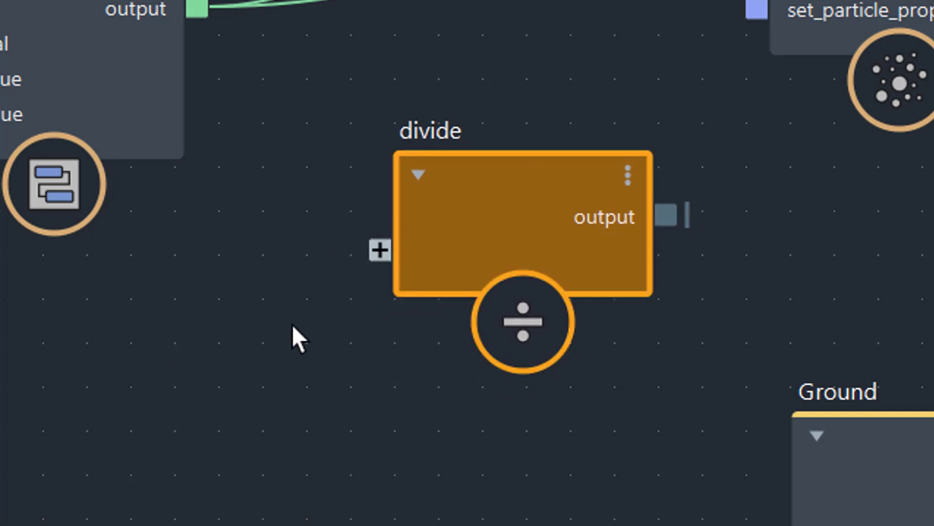
Add a value node on the left and wire its output into divide's first input.
{"action": "key", "text": "Tab"}
{"action": "type", "text": "va"}
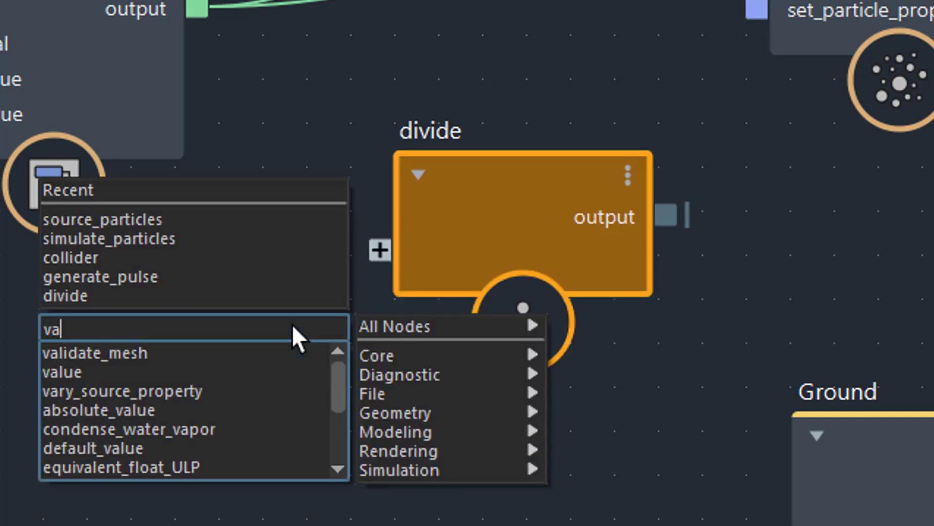
{"action": "type", "text": "lue"}
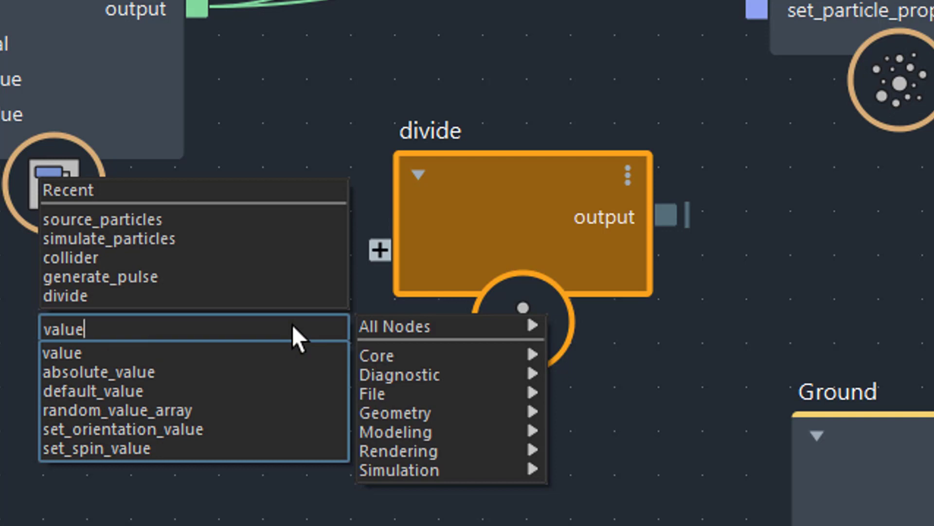
{"action": "key", "text": "Down"}
{"action": "key", "text": "Return"}
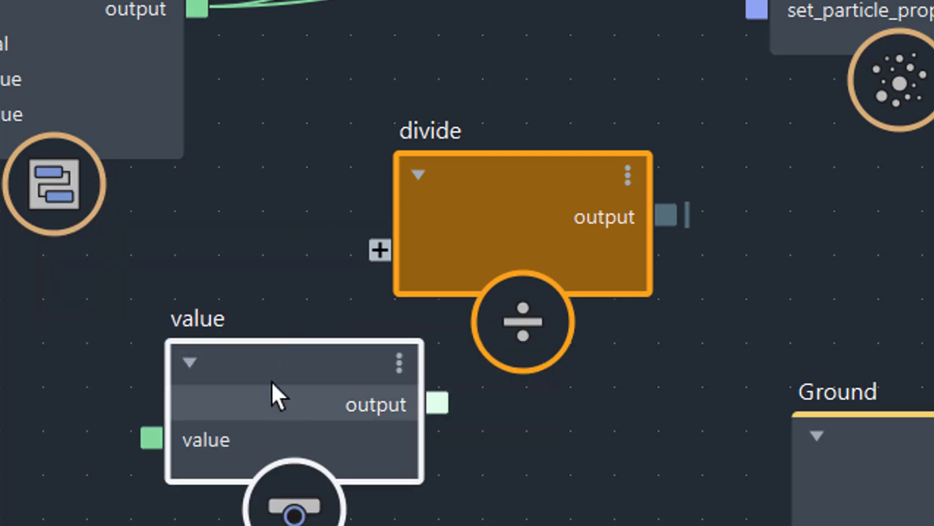
{"action": "left_click_drag", "start_coordinate": [272, 381], "coordinate": [83, 395]}
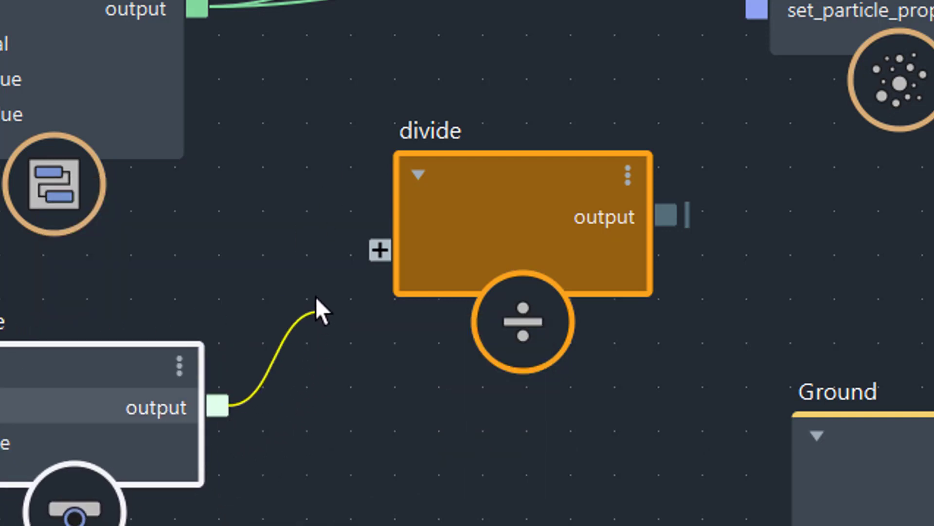
{"action": "left_click_drag", "start_coordinate": [316, 298], "coordinate": [367, 250]}
{"action": "left_click_drag", "start_coordinate": [569, 291], "coordinate": [572, 293]}
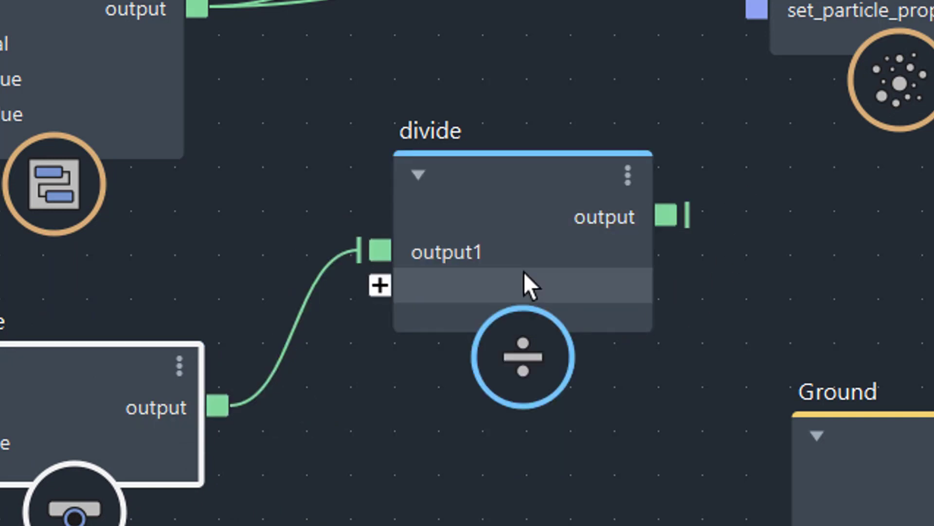
{"action": "left_click_drag", "start_coordinate": [487, 190], "coordinate": [471, 171]}
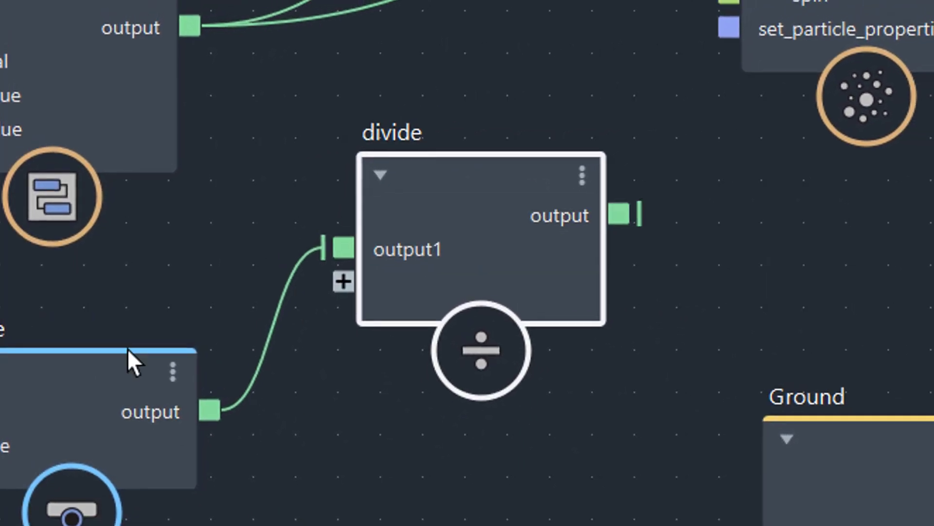
Reposition the value node slightly further left.
{"action": "left_click", "coordinate": [78, 399]}
{"action": "left_click", "coordinate": [405, 207]}
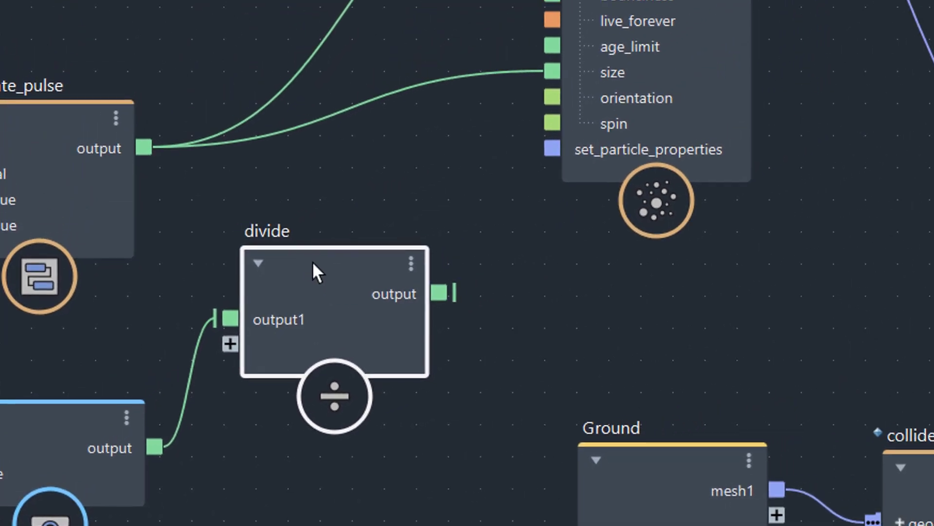
{"action": "left_click", "coordinate": [63, 411]}
{"action": "left_click_drag", "start_coordinate": [56, 421], "coordinate": [28, 424]}
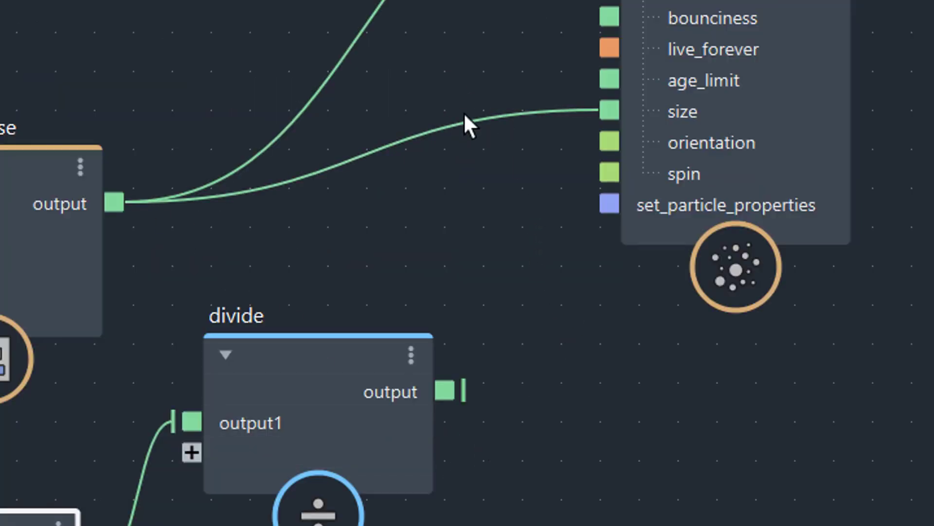
Replace the generate_pulse→size wire with divide's output, feeding generate_pulse into divide's second input.
{"action": "key", "text": "Delete"}
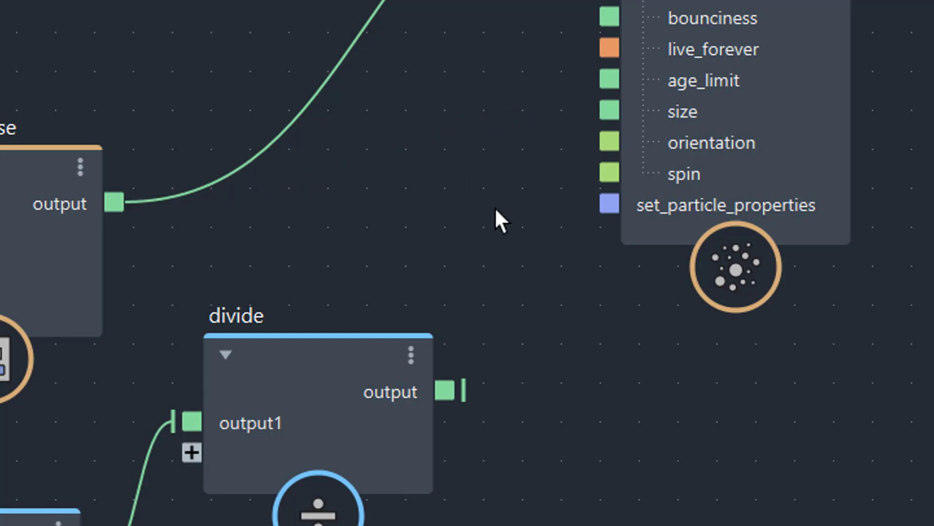
{"action": "left_click_drag", "start_coordinate": [451, 390], "coordinate": [598, 118]}
{"action": "left_click", "coordinate": [428, 262]}
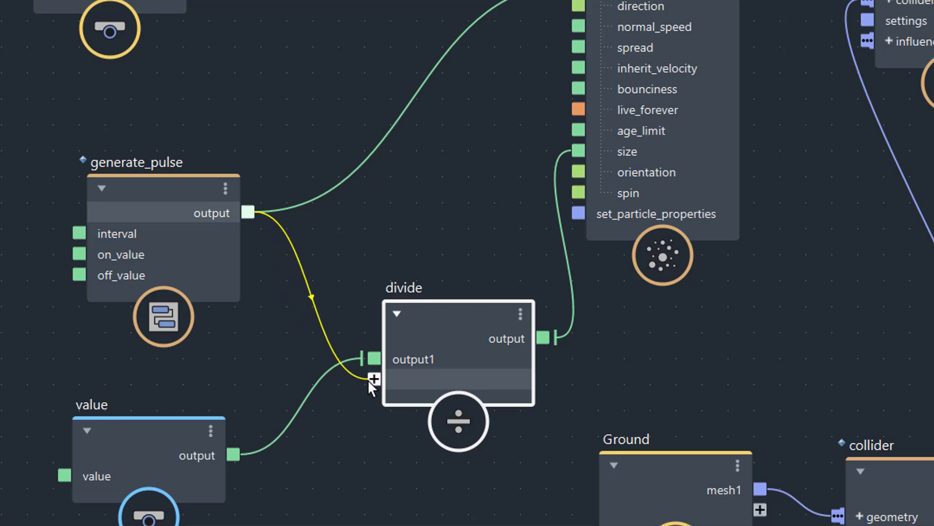
{"action": "left_click_drag", "start_coordinate": [369, 381], "coordinate": [374, 379]}
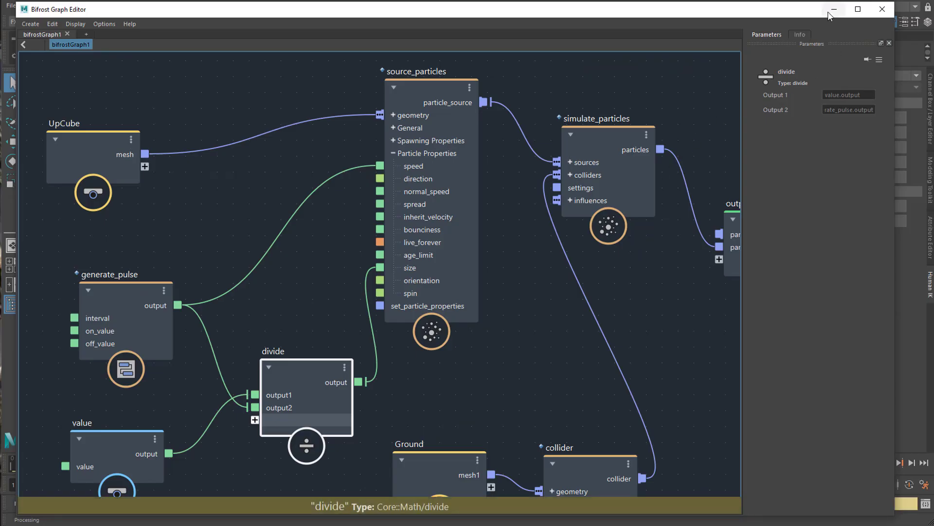
Give the value node a divisor of 3, then play the simulation to see smaller particles.
{"action": "left_click", "coordinate": [104, 452]}
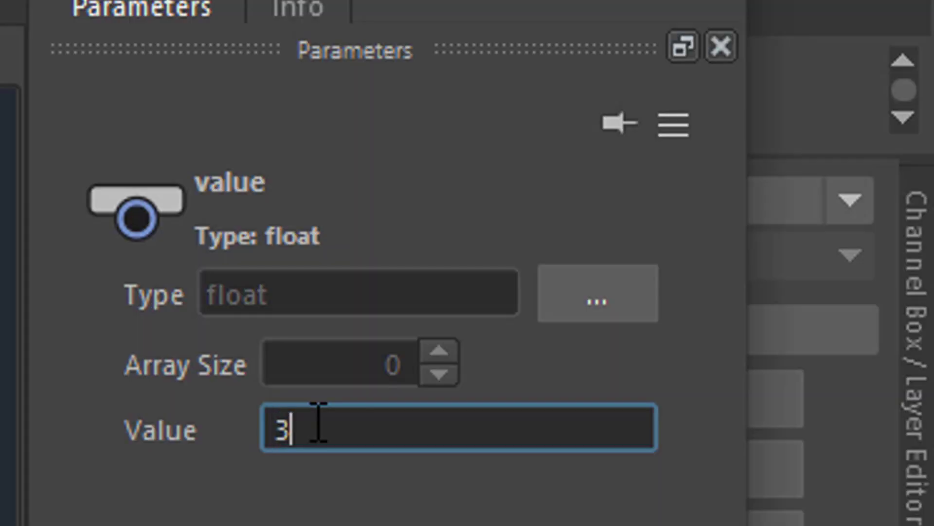
{"action": "key", "text": "Return"}
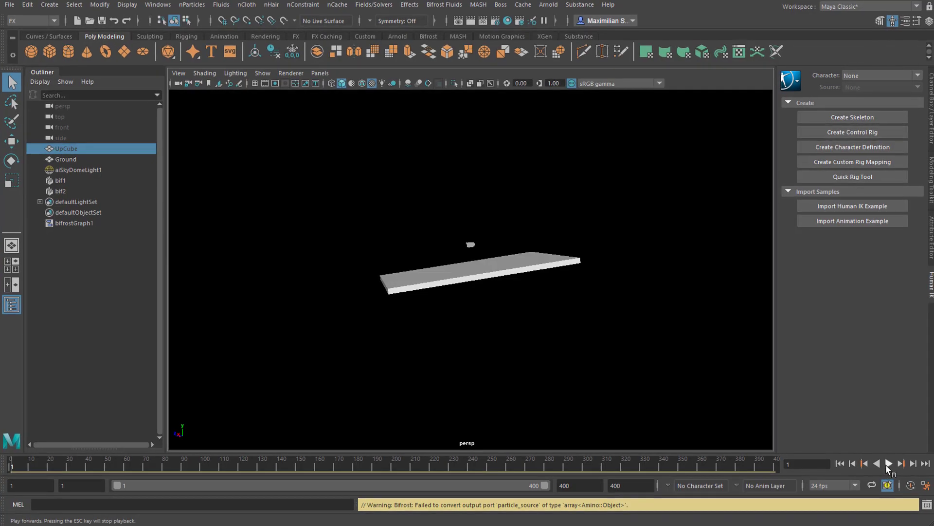
{"action": "left_click", "coordinate": [901, 495]}
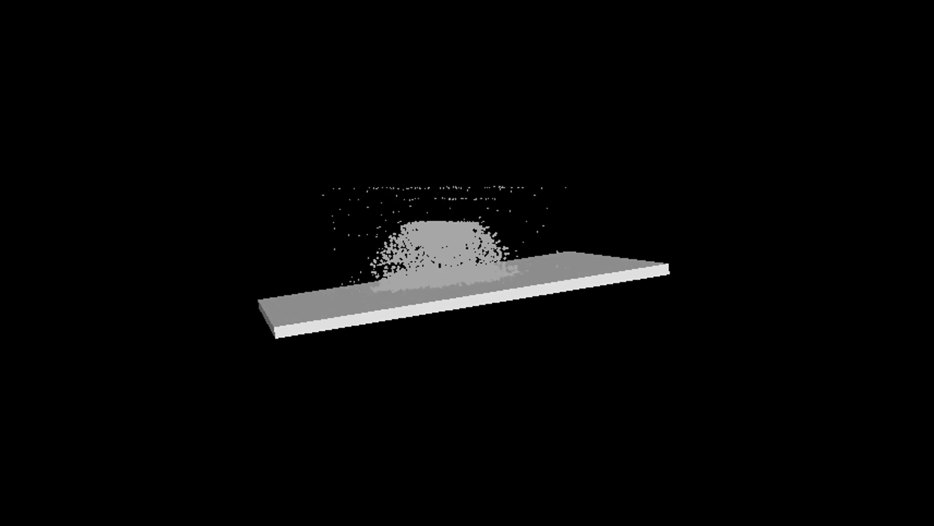
Orbit and dolly the perspective view to inspect the particles piling up on the ground plane.
{"action": "left_click_drag", "start_coordinate": [455, 428], "coordinate": [449, 471], "text": "alt"}
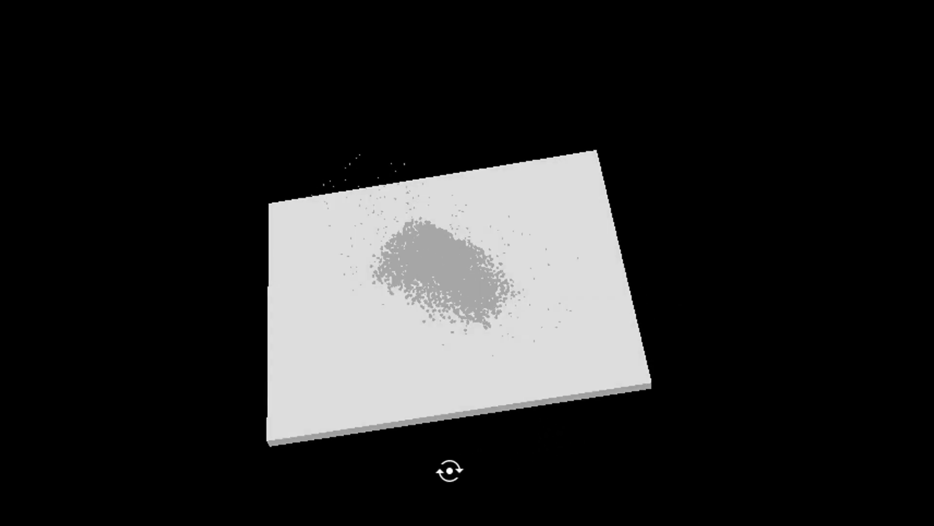
{"action": "right_click_drag", "start_coordinate": [432, 446], "coordinate": [715, 467], "text": "alt"}
{"action": "left_click_drag", "start_coordinate": [715, 467], "coordinate": [818, 418], "text": "alt"}
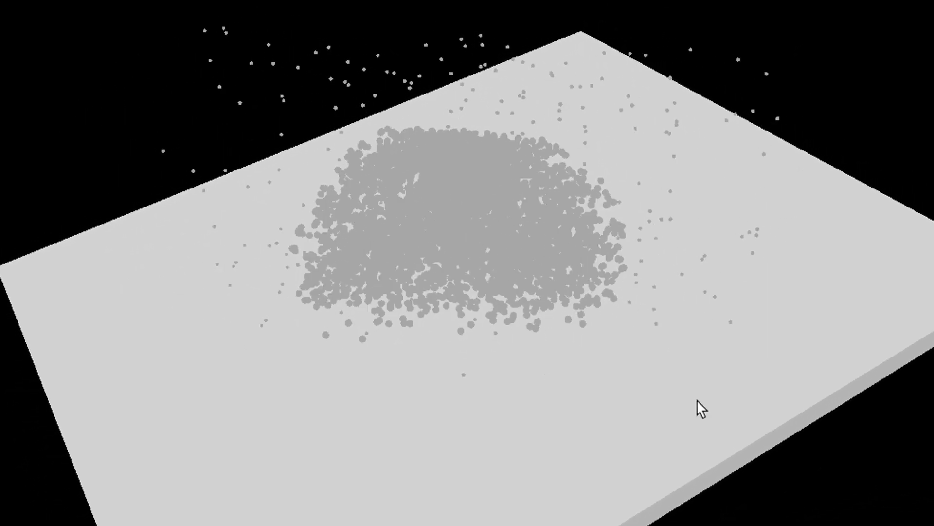
{"action": "left_click_drag", "start_coordinate": [653, 389], "coordinate": [647, 367], "text": "alt"}
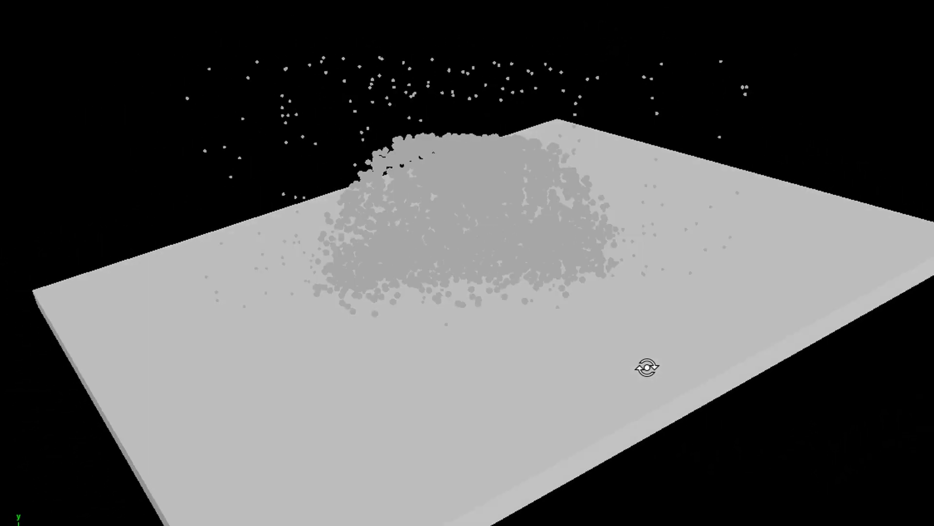
{"action": "right_click_drag", "start_coordinate": [647, 367], "coordinate": [806, 385], "text": "alt"}
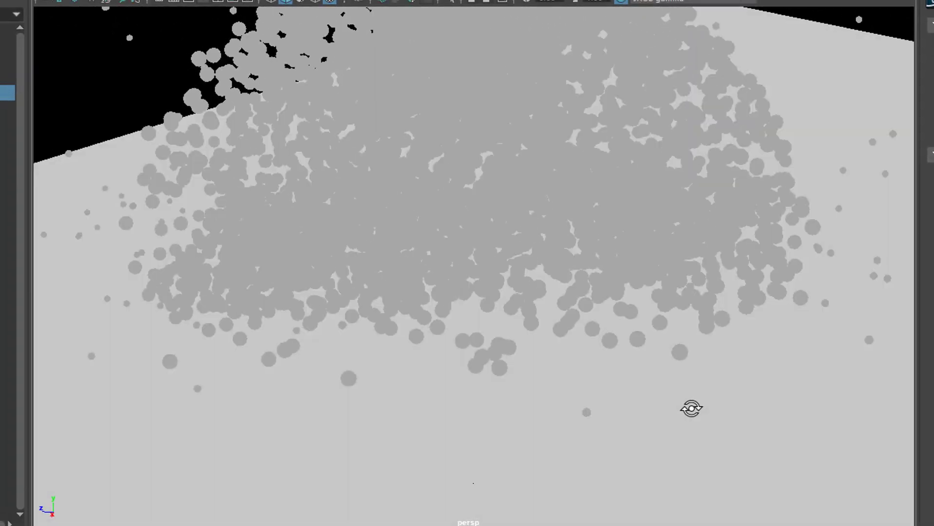
{"action": "left_click_drag", "start_coordinate": [703, 414], "coordinate": [711, 428], "text": "alt"}
{"action": "right_click_drag", "start_coordinate": [712, 376], "coordinate": [571, 379], "text": "alt"}
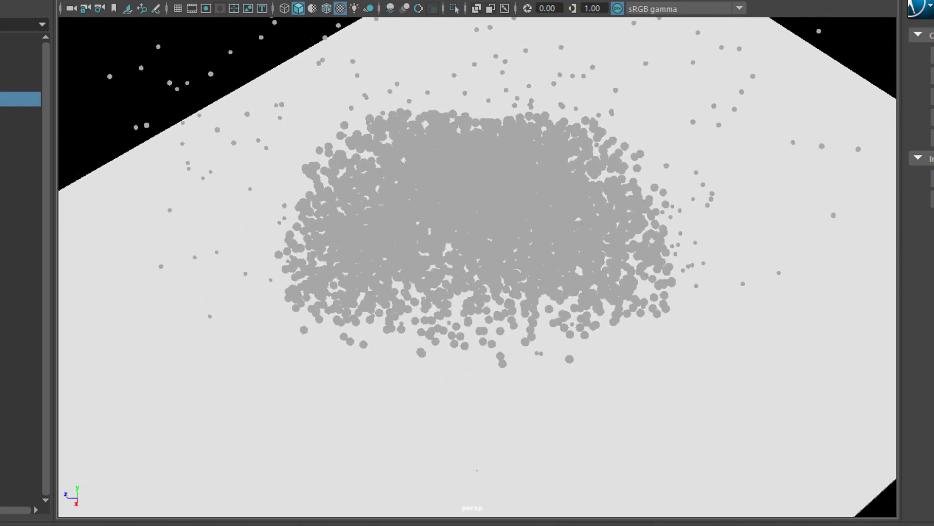
{"action": "left_click_drag", "start_coordinate": [606, 390], "coordinate": [616, 378], "text": "alt"}
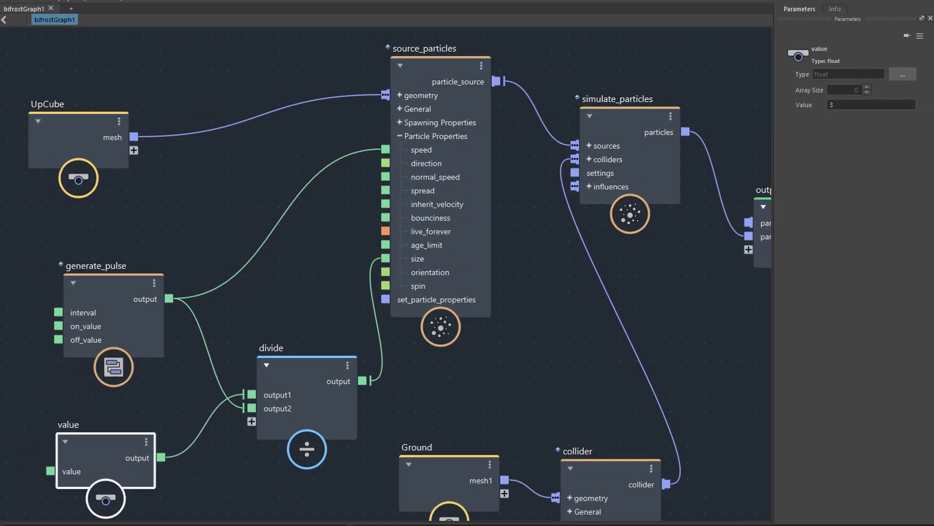
Auto-layout the Bifrost nodes with L, then reposition simulate_particles and the output node.
{"action": "left_click", "coordinate": [543, 317]}
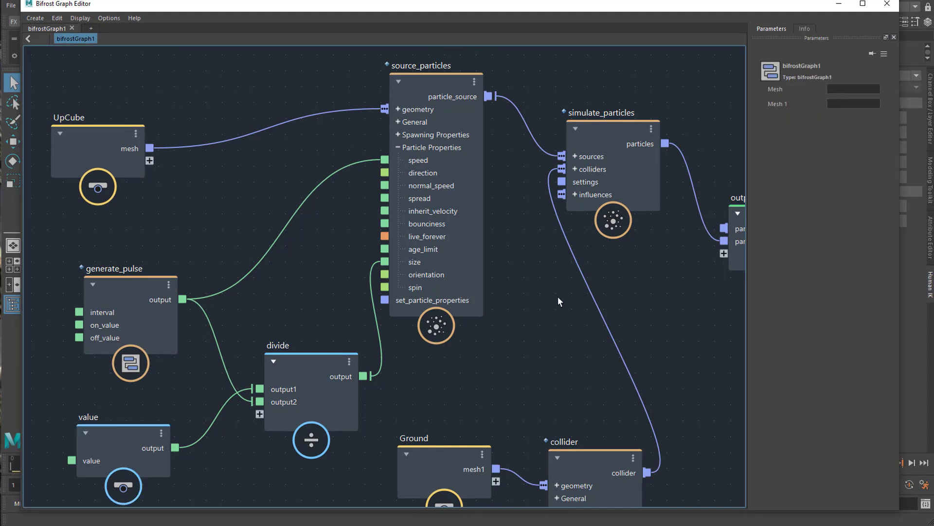
{"action": "key", "text": "l"}
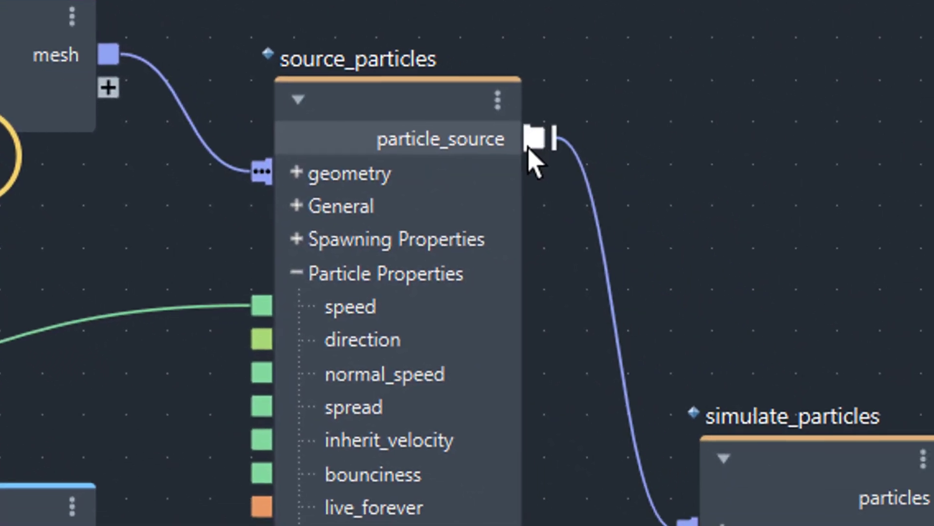
{"action": "left_click_drag", "start_coordinate": [823, 470], "coordinate": [803, 241]}
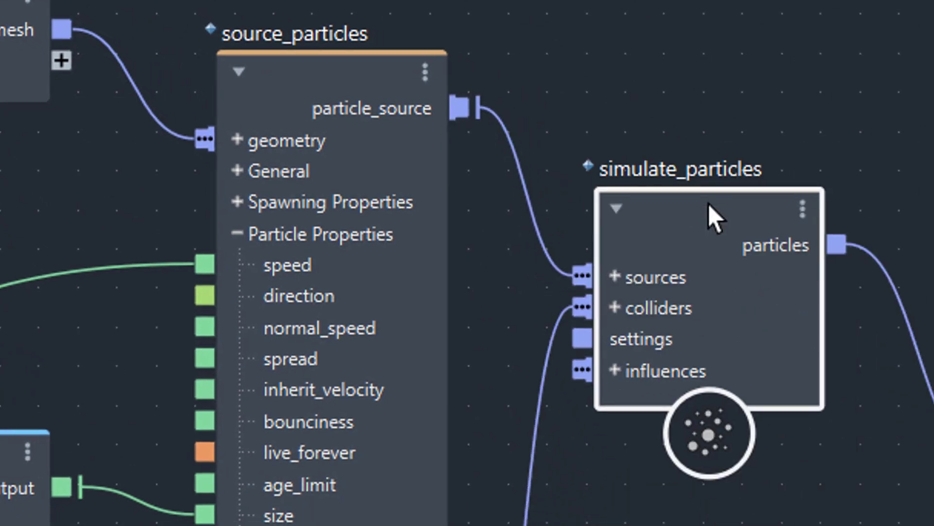
{"action": "left_click_drag", "start_coordinate": [708, 203], "coordinate": [702, 167]}
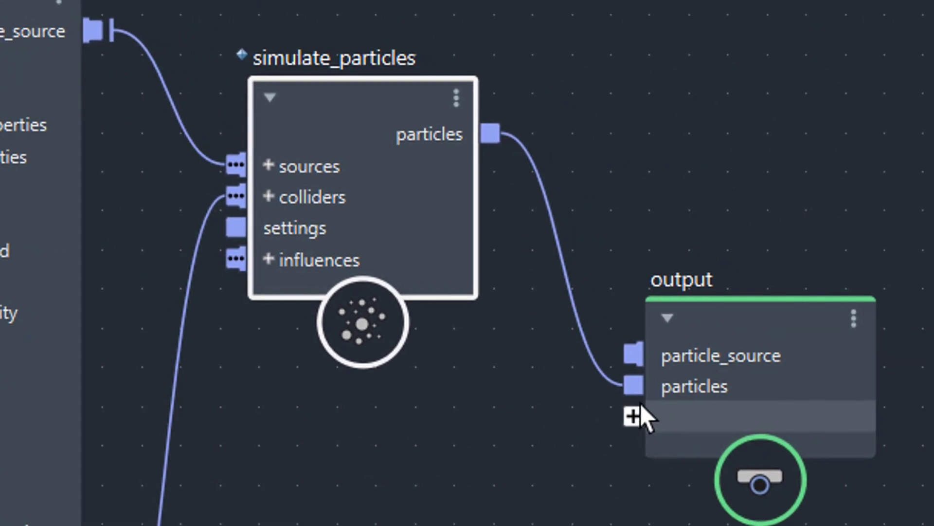
{"action": "left_click_drag", "start_coordinate": [755, 320], "coordinate": [767, 285]}
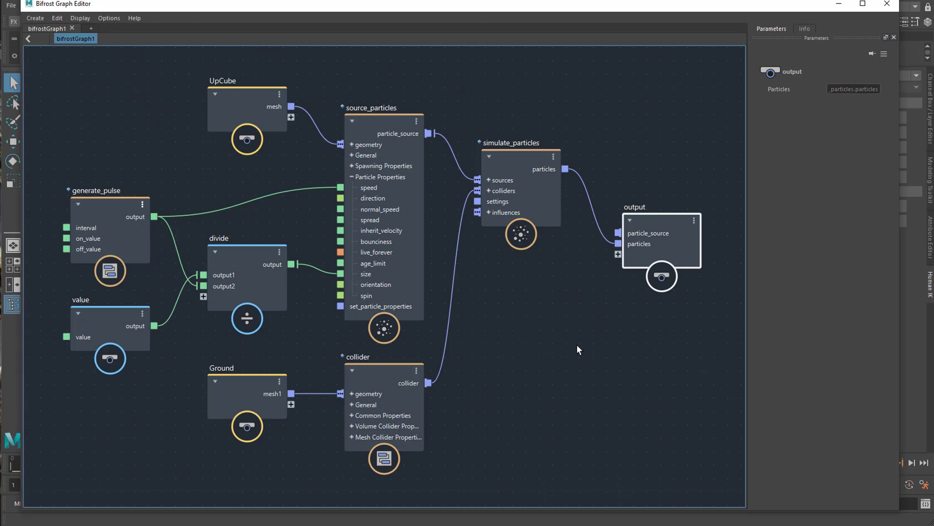
Align source_particles, generate_pulse, divide and the value node in the graph.
{"action": "left_click_drag", "start_coordinate": [384, 116], "coordinate": [387, 79]}
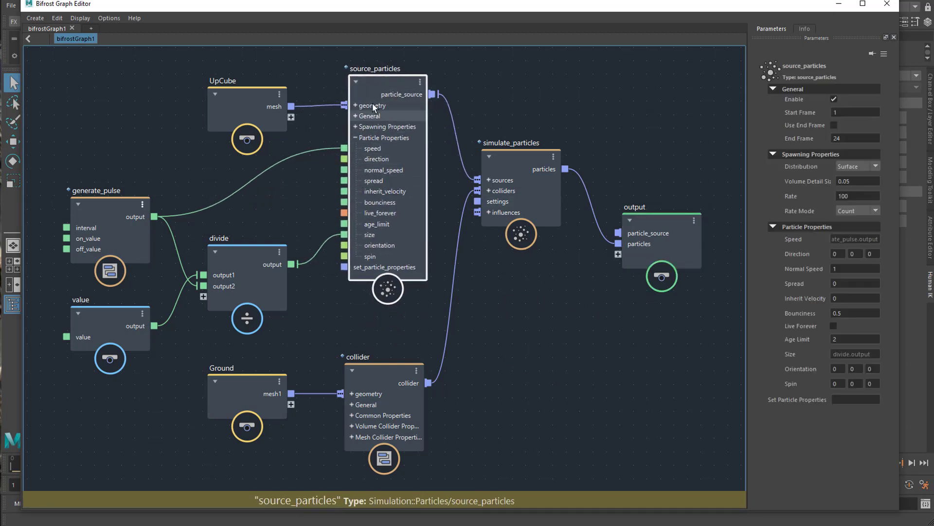
{"action": "left_click_drag", "start_coordinate": [117, 213], "coordinate": [107, 182]}
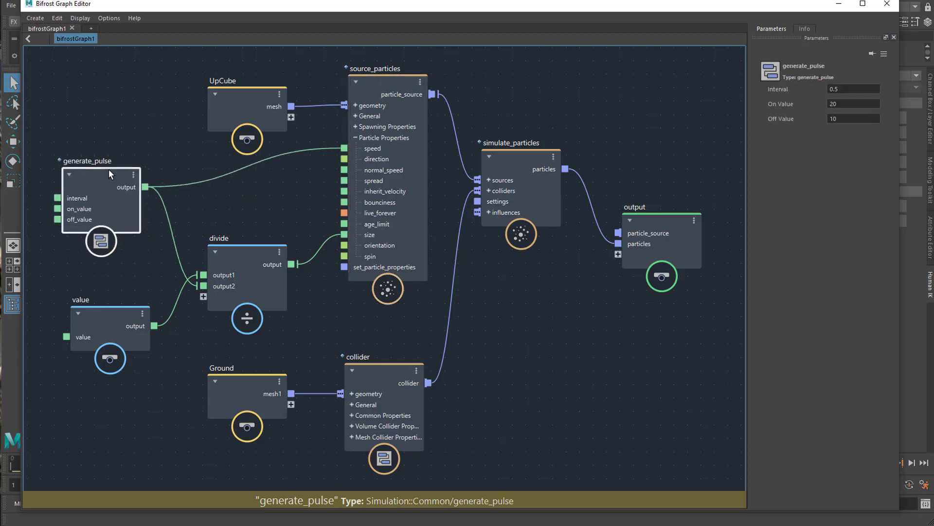
{"action": "left_click", "coordinate": [250, 249]}
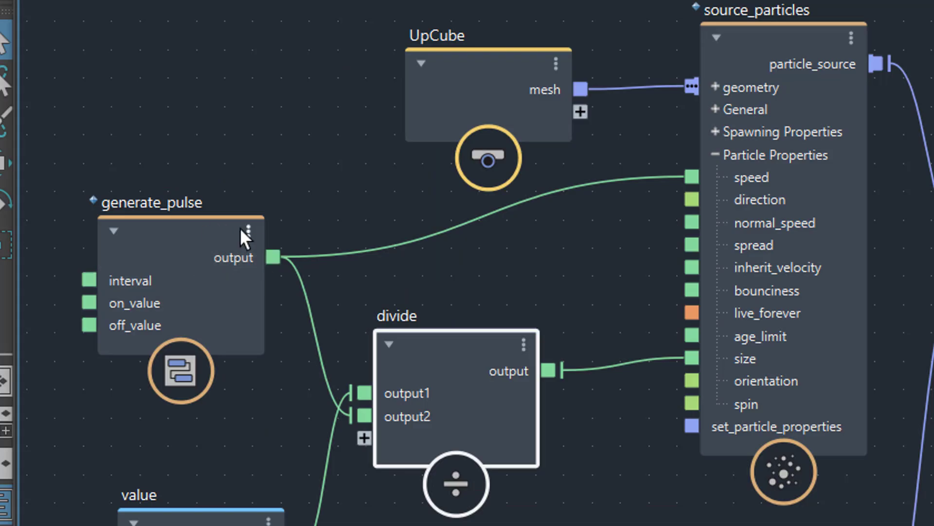
{"action": "left_click", "coordinate": [209, 230]}
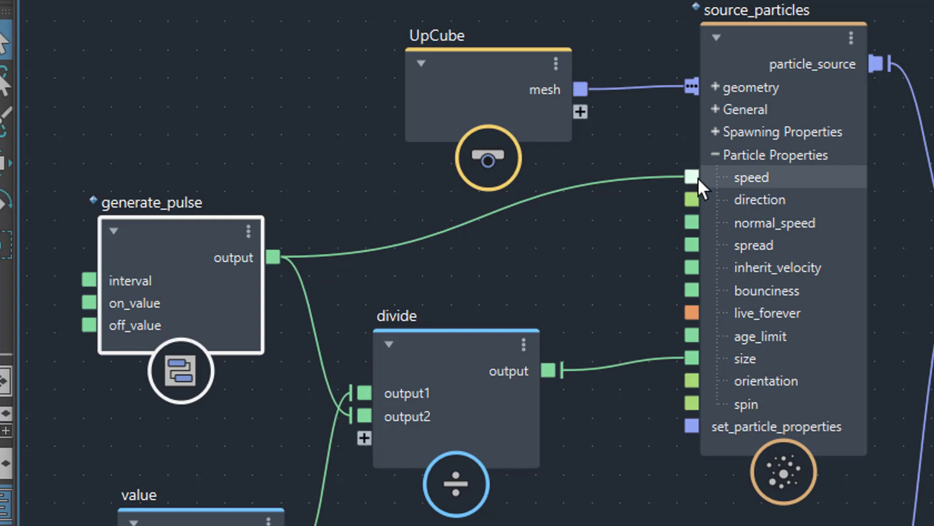
{"action": "left_click_drag", "start_coordinate": [447, 337], "coordinate": [469, 379]}
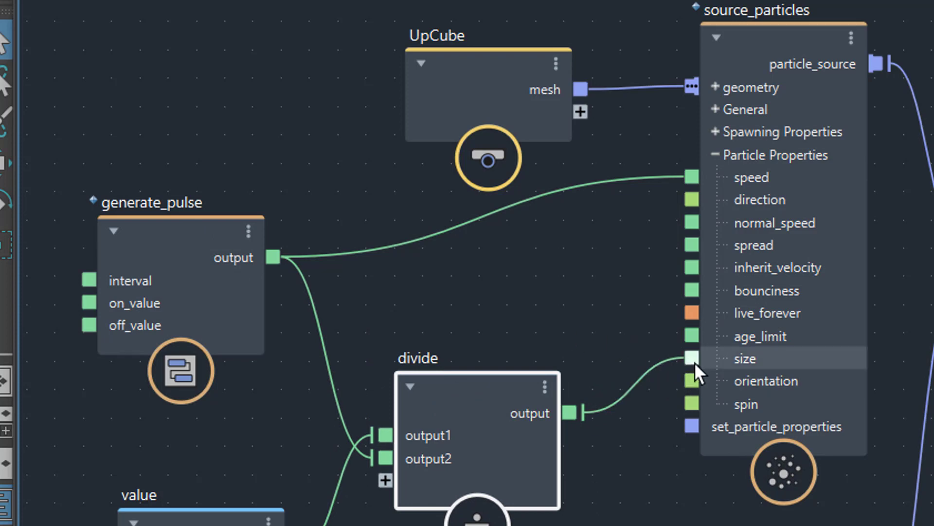
{"action": "left_click_drag", "start_coordinate": [473, 384], "coordinate": [475, 410]}
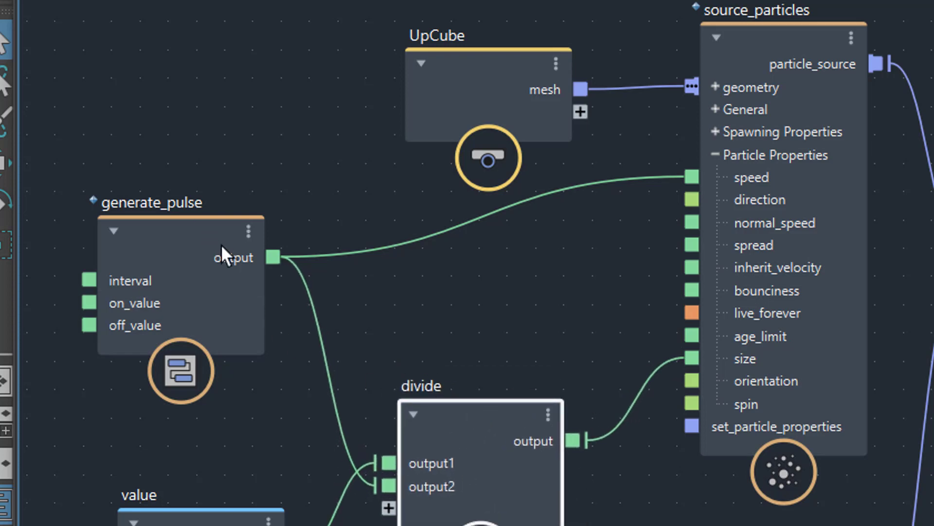
{"action": "left_click_drag", "start_coordinate": [184, 227], "coordinate": [167, 231]}
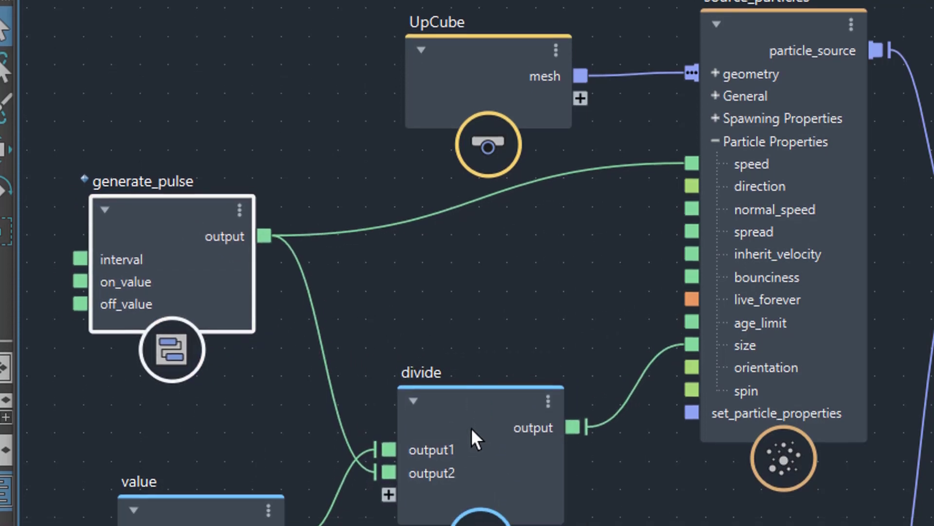
{"action": "left_click_drag", "start_coordinate": [273, 444], "coordinate": [225, 299]}
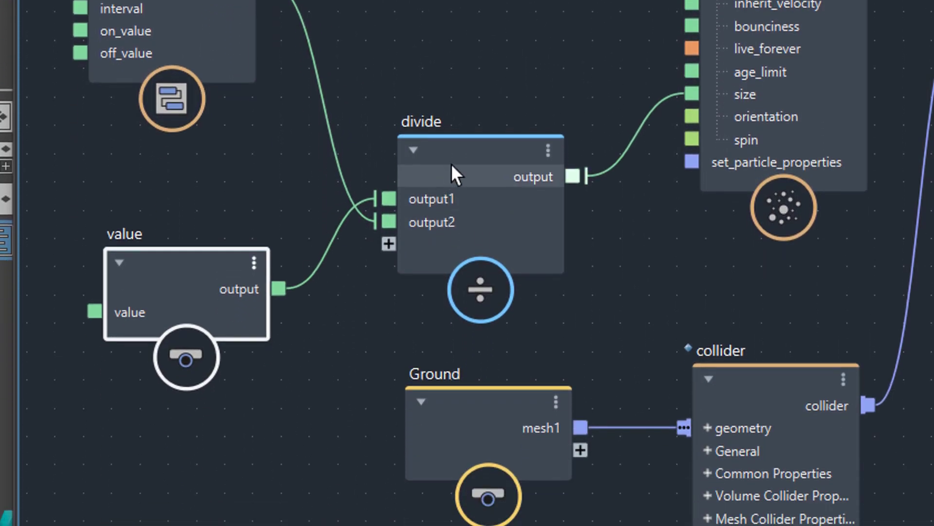
{"action": "left_click_drag", "start_coordinate": [451, 164], "coordinate": [444, 145]}
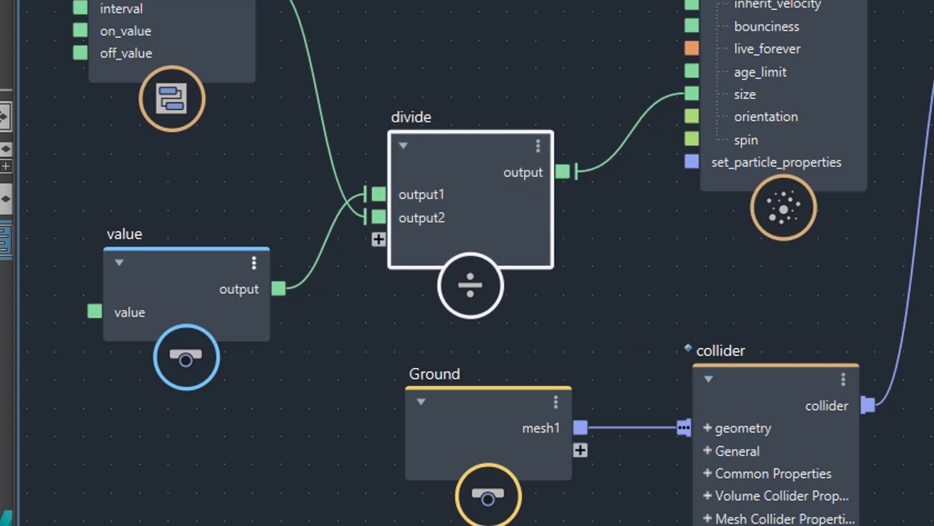
Line up the Ground and collider nodes feeding simulate_particles' colliders.
{"action": "left_click_drag", "start_coordinate": [779, 377], "coordinate": [809, 375]}
{"action": "left_click_drag", "start_coordinate": [518, 407], "coordinate": [564, 435]}
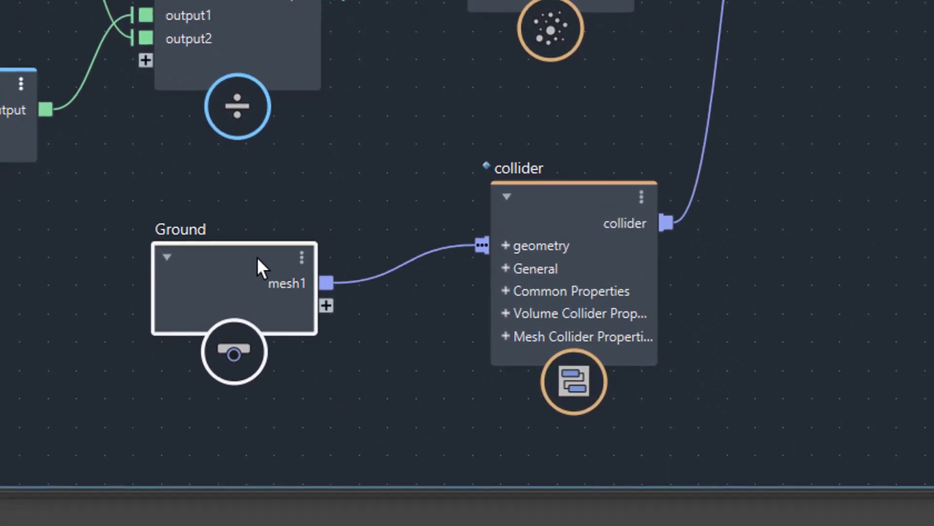
{"action": "left_click_drag", "start_coordinate": [257, 266], "coordinate": [271, 268]}
{"action": "left_click_drag", "start_coordinate": [548, 203], "coordinate": [559, 204]}
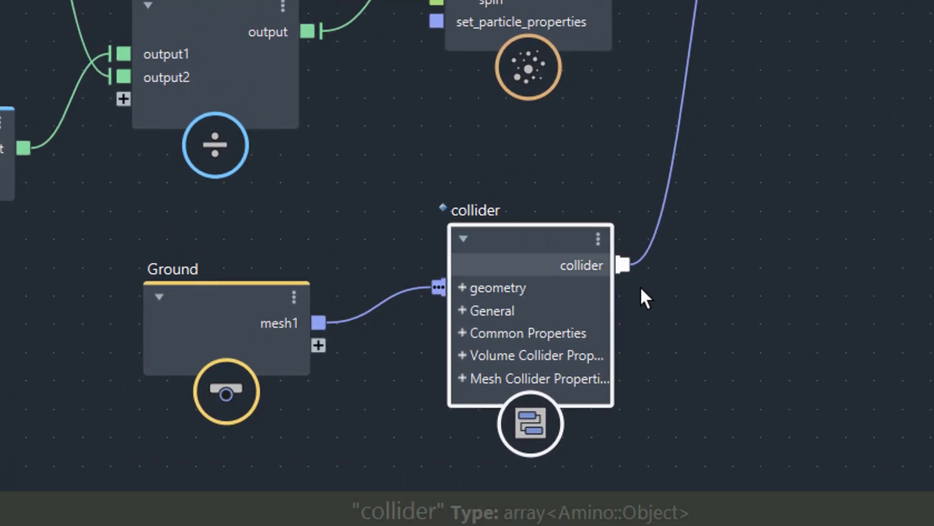